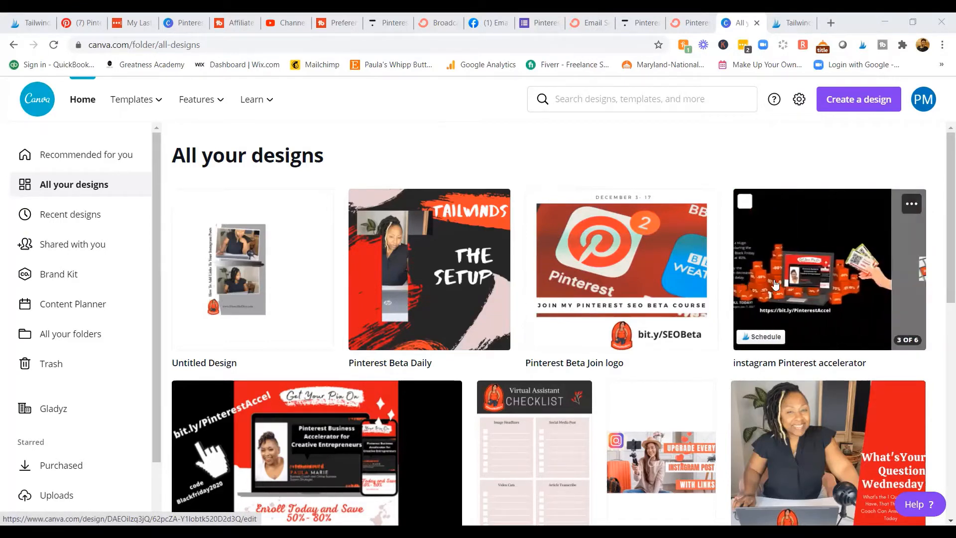
# Step: Send the "instagram Pinterest accelerator" design from Canva to Tailwind for scheduling
pyautogui.click(760, 344)
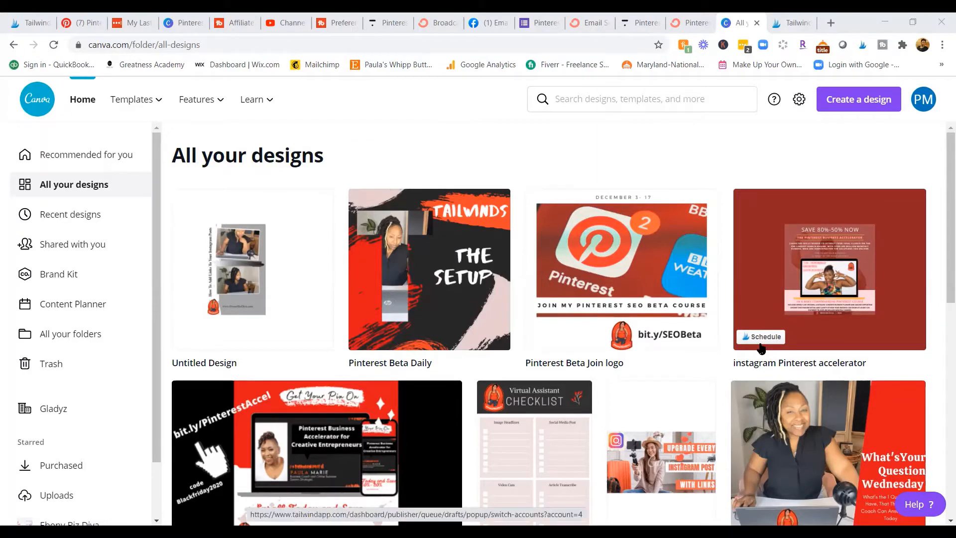
pyautogui.click(761, 343)
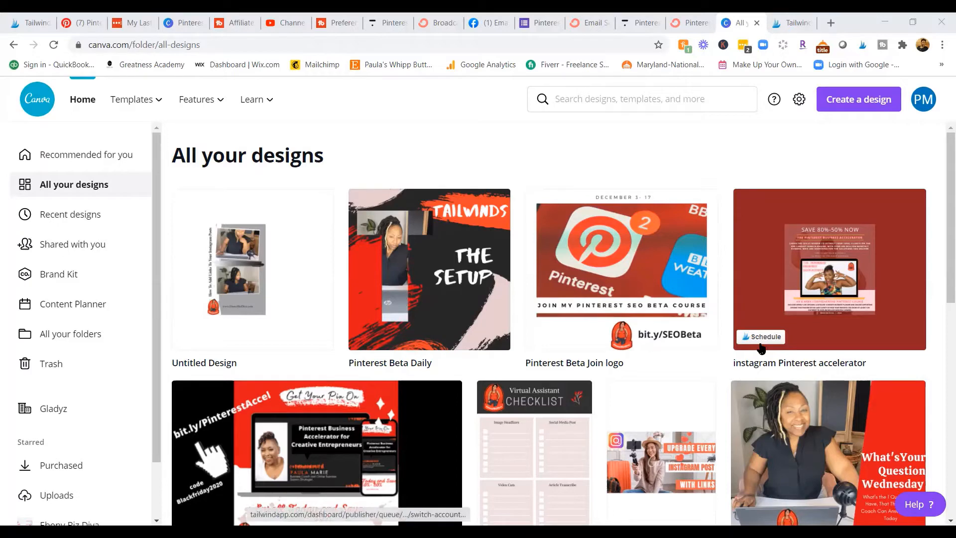
pyautogui.click(760, 342)
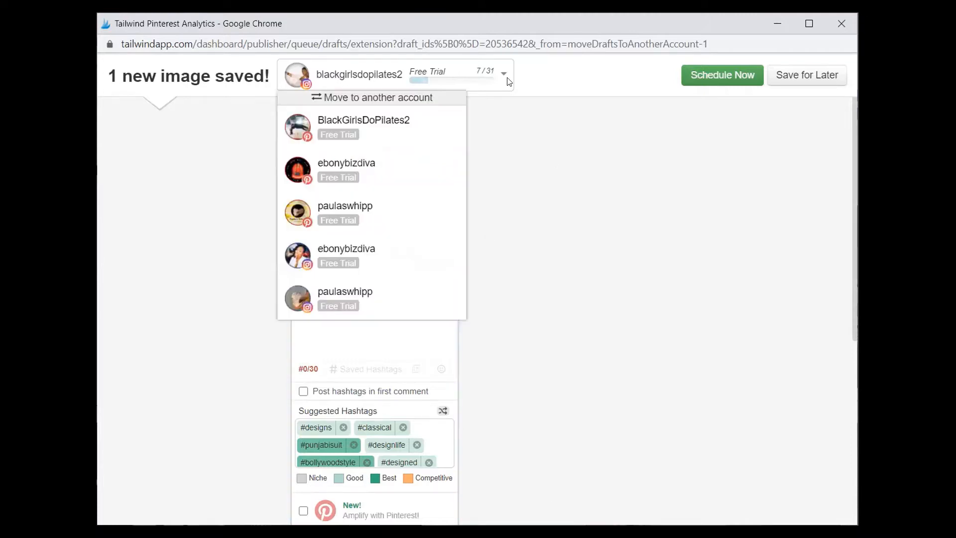
# Step: Check the other accounts available for the new image, save the image for later, and show the waiting drafts
pyautogui.moveTo(505, 76)
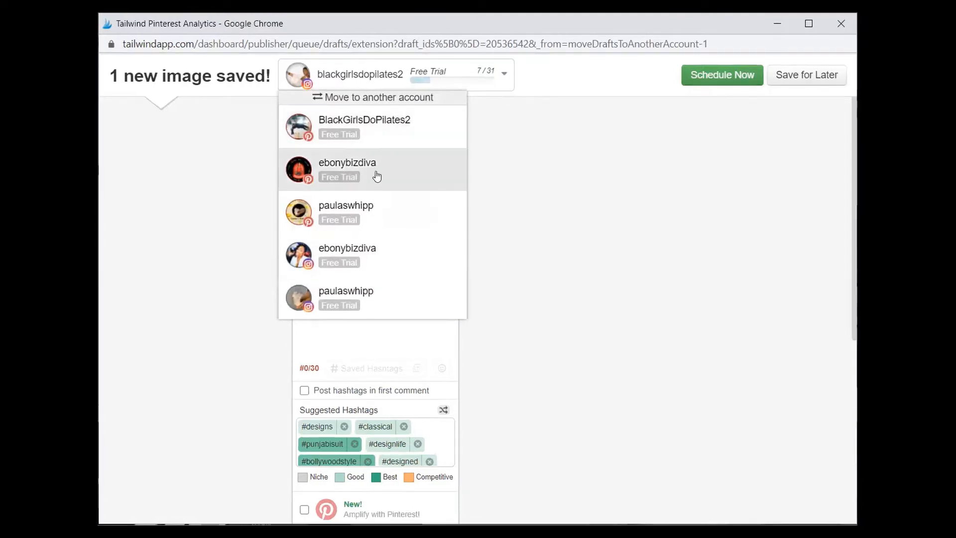
pyautogui.click(365, 292)
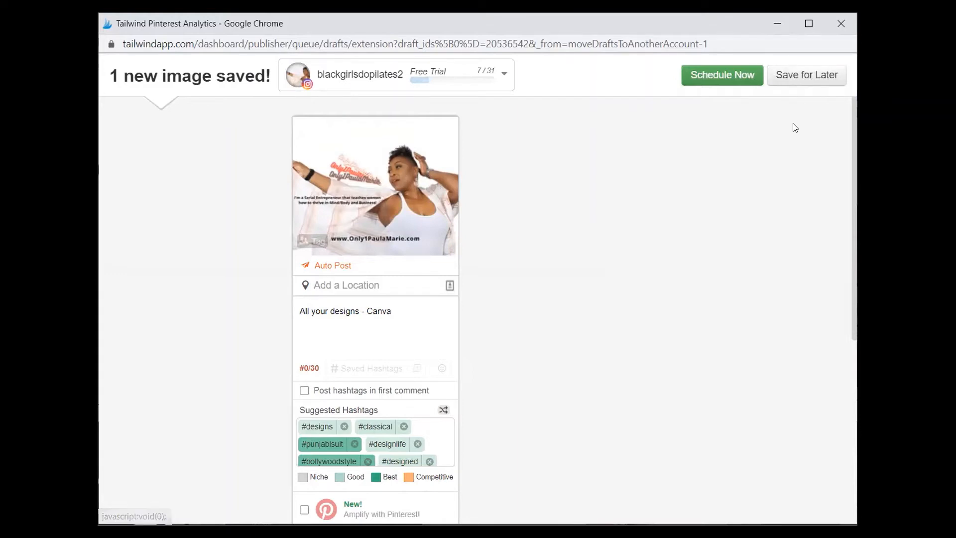
pyautogui.click(817, 80)
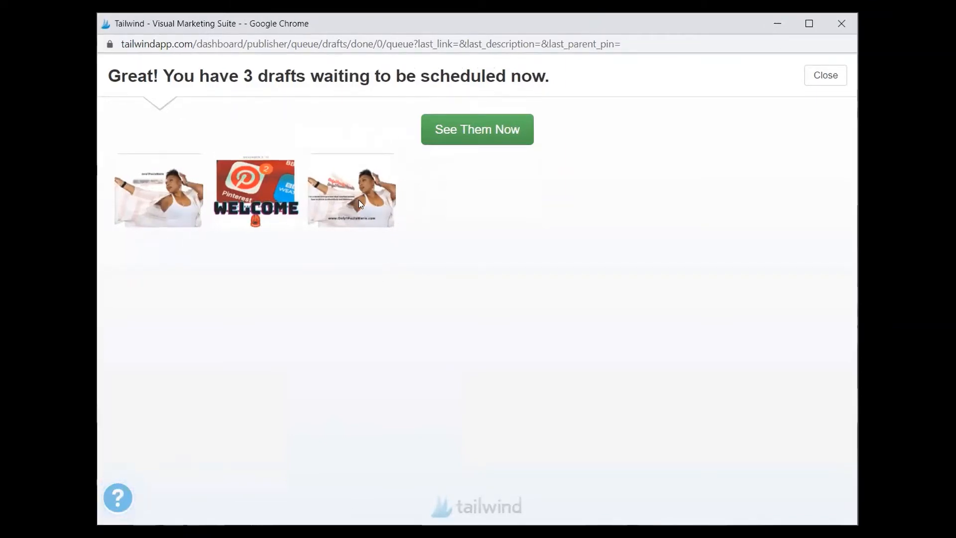
pyautogui.click(475, 129)
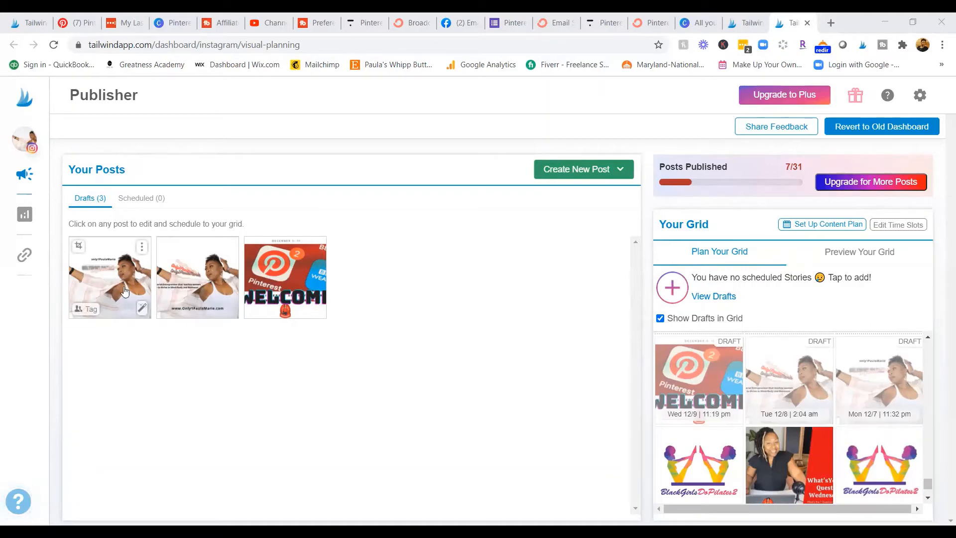
# Step: Delete the first draft post in Your Posts
pyautogui.click(141, 247)
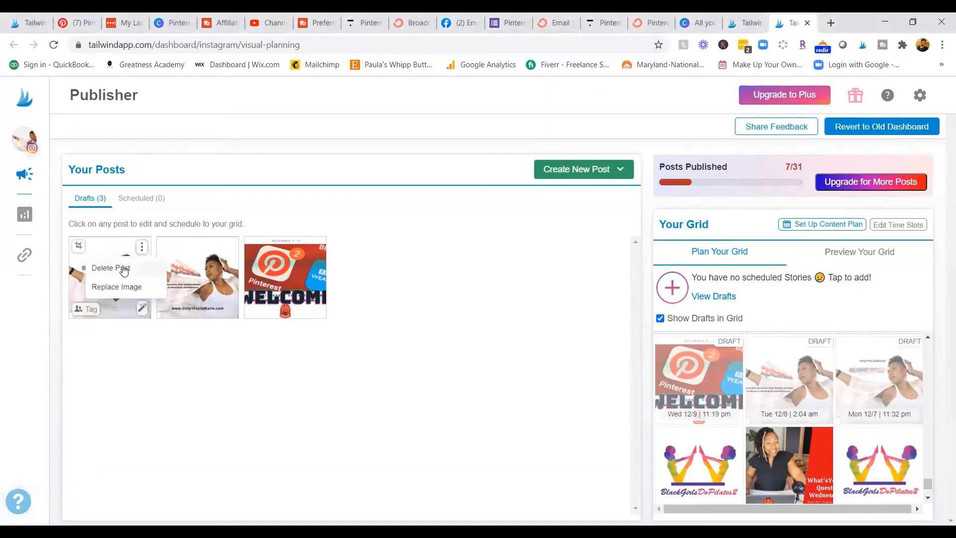
pyautogui.click(122, 269)
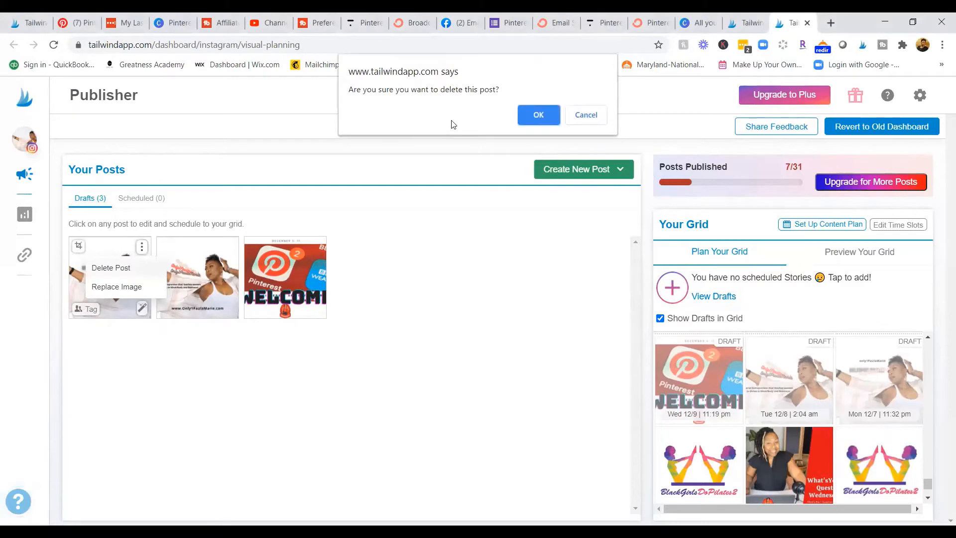
pyautogui.click(525, 122)
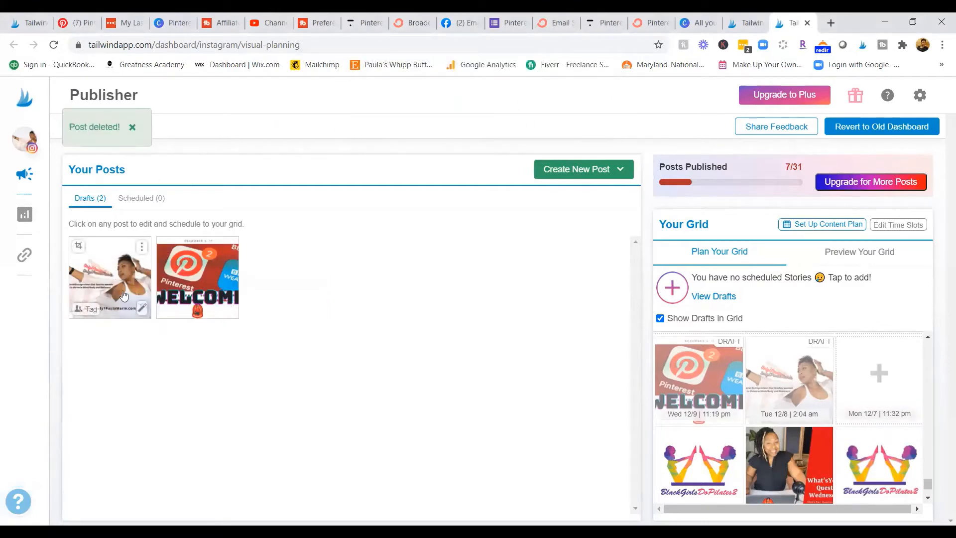
# Step: Look through the Warm and Cold filters in the portrait draft's image editor, and close it without saving
pyautogui.click(142, 308)
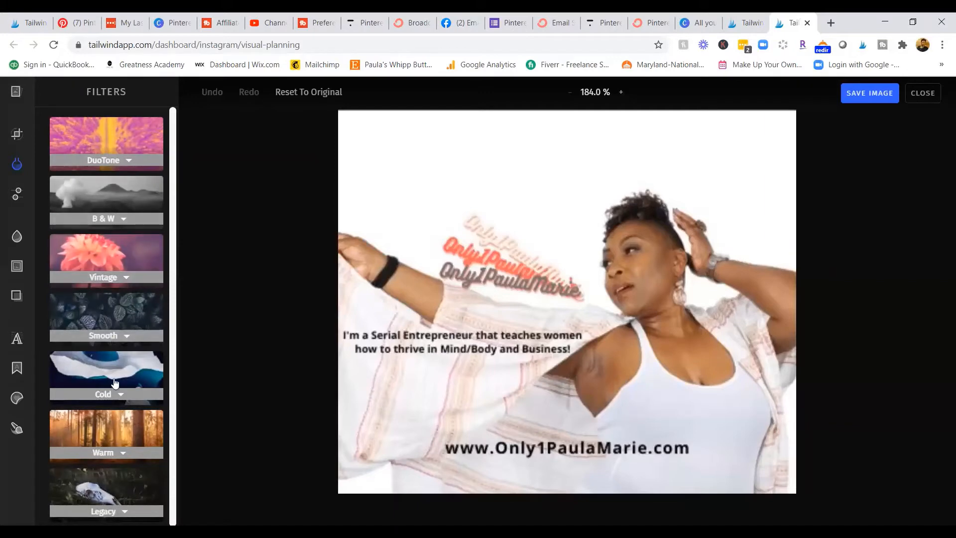
pyautogui.click(118, 429)
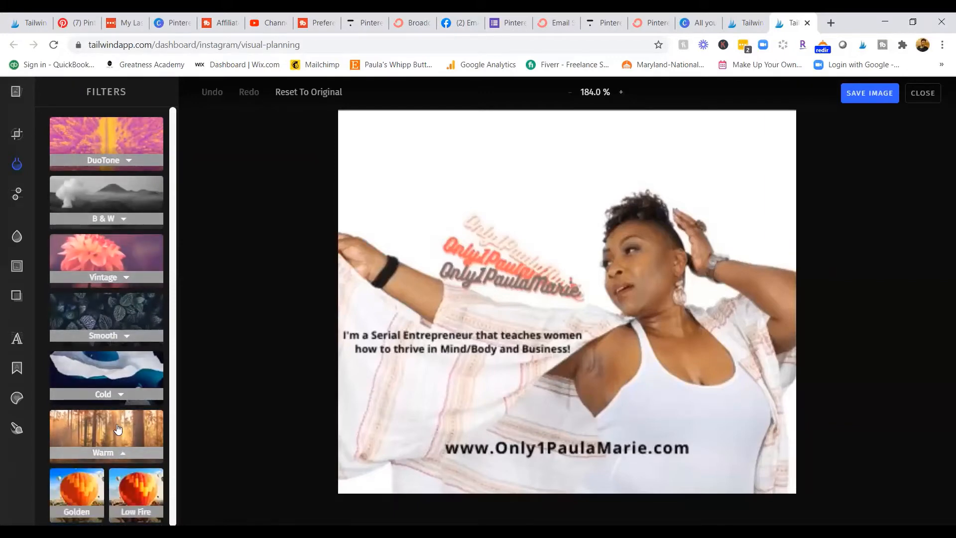
pyautogui.click(111, 367)
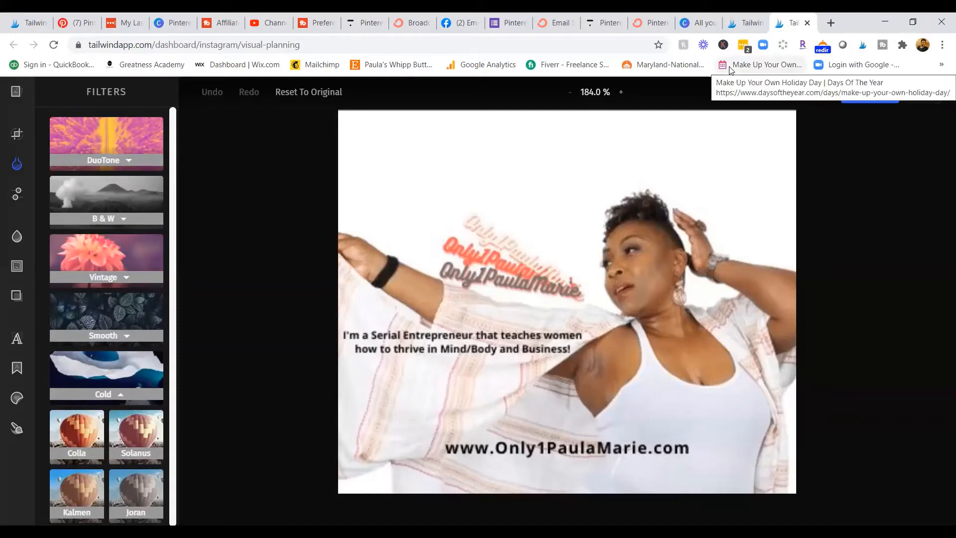
pyautogui.click(923, 94)
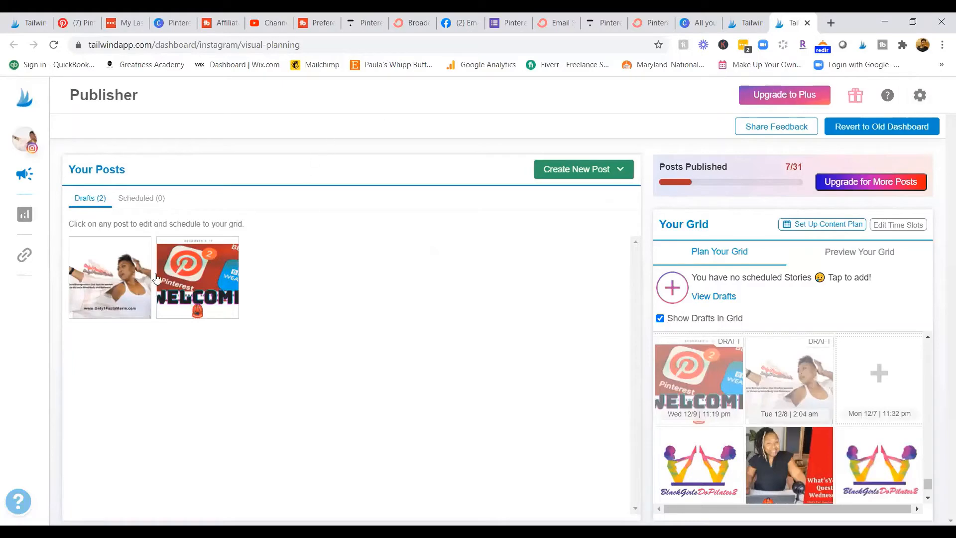
# Step: Replace the portrait draft's caption with the text beginning "So today is as good a day to break out another logo, lol."
pyautogui.click(124, 277)
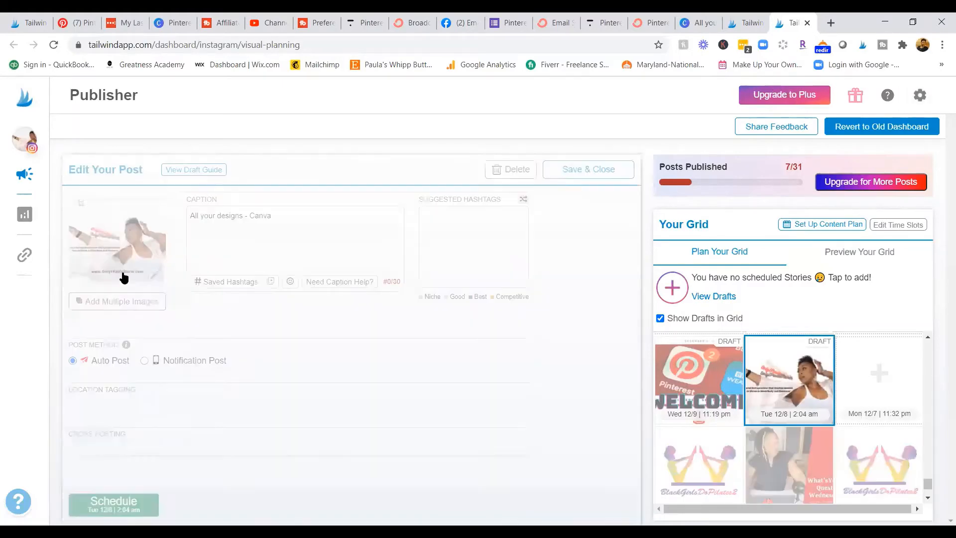
pyautogui.moveTo(284, 219); pyautogui.dragTo(179, 225)
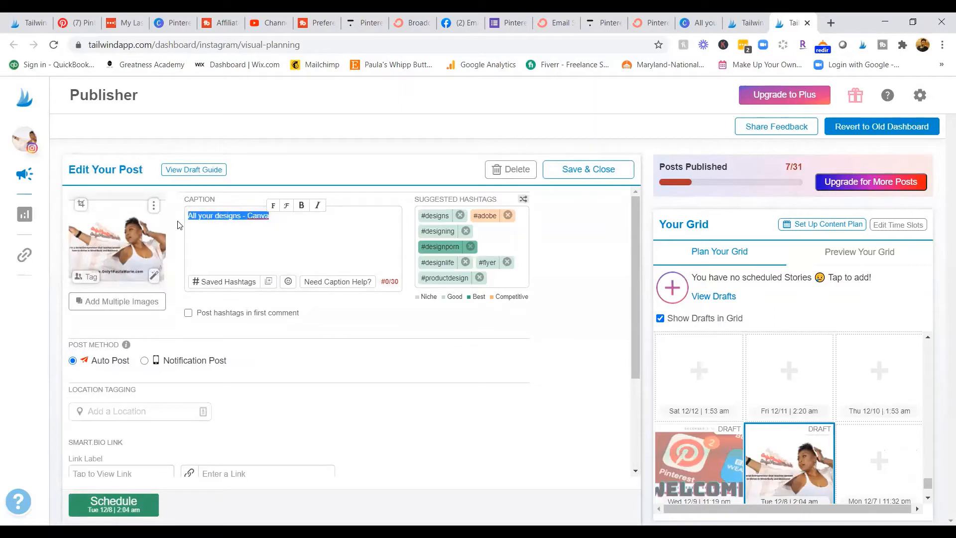
pyautogui.write("So today is as good a day to break out another logo, lol. I shared with you a few months ago that I have combined my Businesses into 1 module ~ Only1PaulaMarie. This combination let's me focus on my Mind/Body/Business formula with my clients. Find out more by clicking the link in the Bio and selecting this pic.")
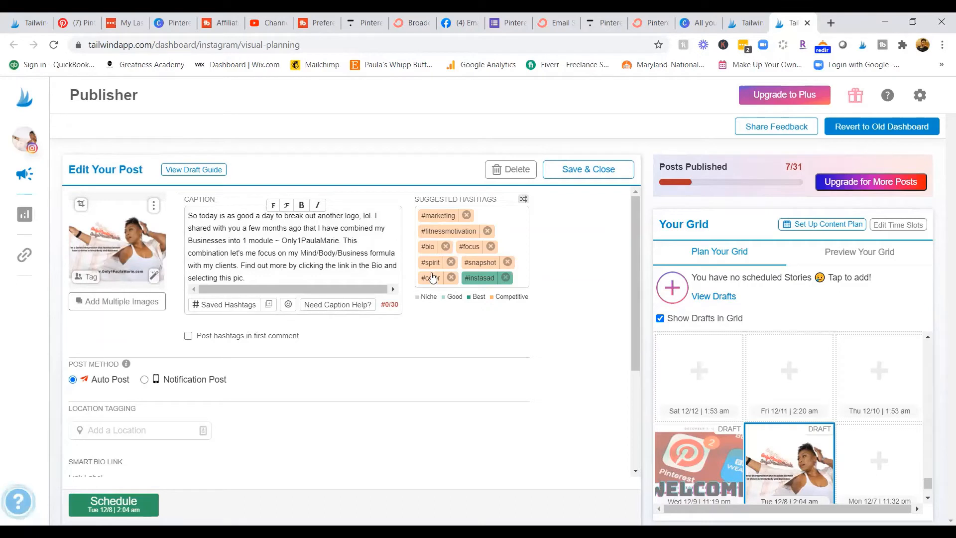
# Step: Dismiss the suggested hashtag #marketing and add #fitnessmotivation to the caption
pyautogui.moveTo(462, 208)
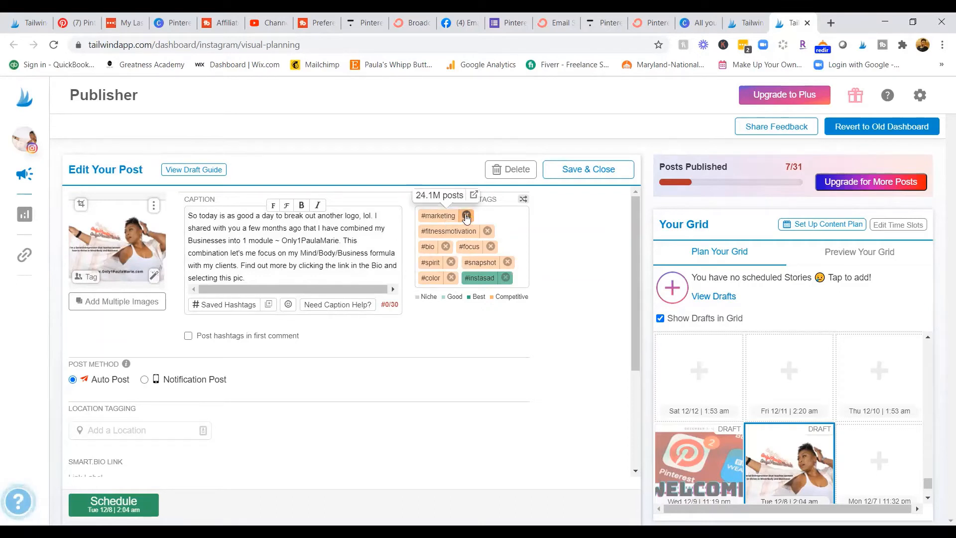
pyautogui.click(466, 215)
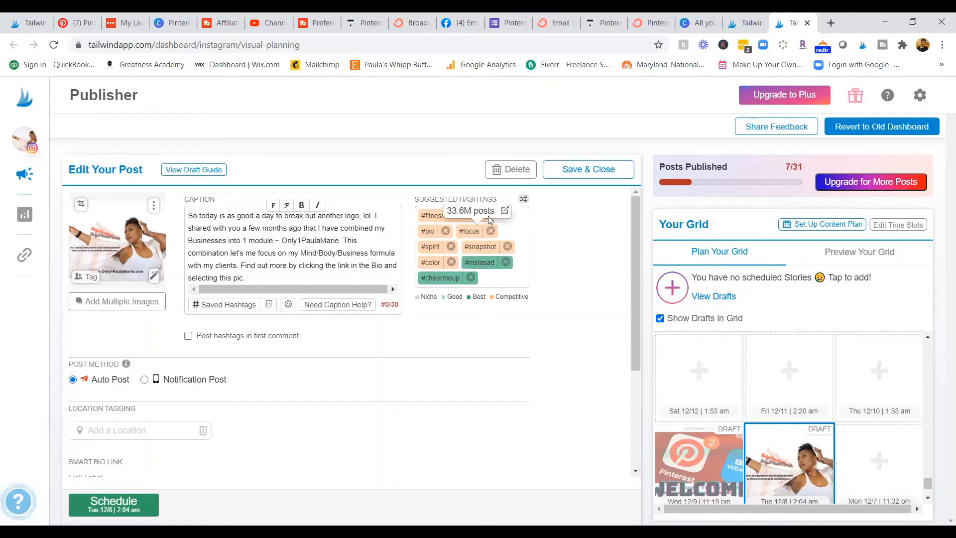
pyautogui.click(440, 217)
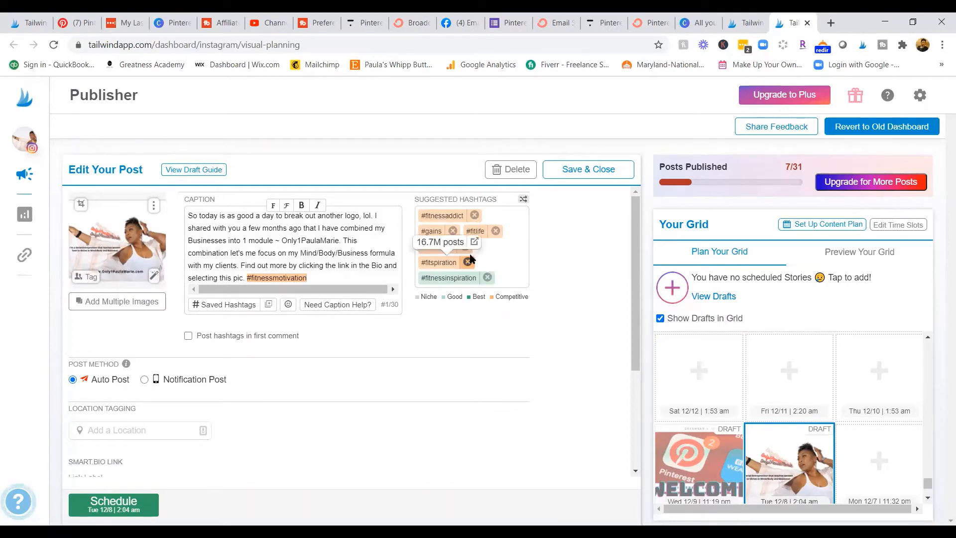
# Step: Dismiss the suggested hashtags #fitlife, #gains, #shredded, #fitspiration and #aesthetics
pyautogui.click(496, 231)
pyautogui.click(452, 231)
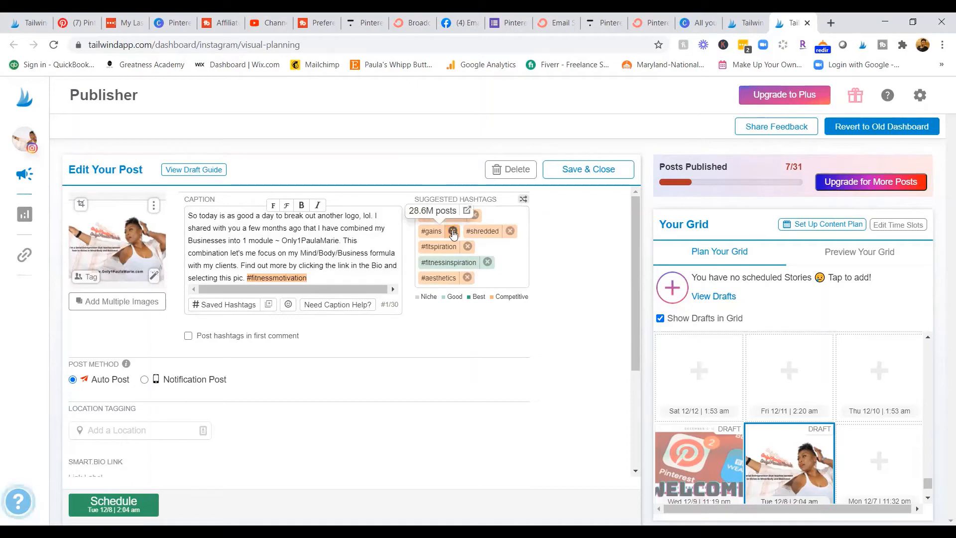
pyautogui.click(465, 230)
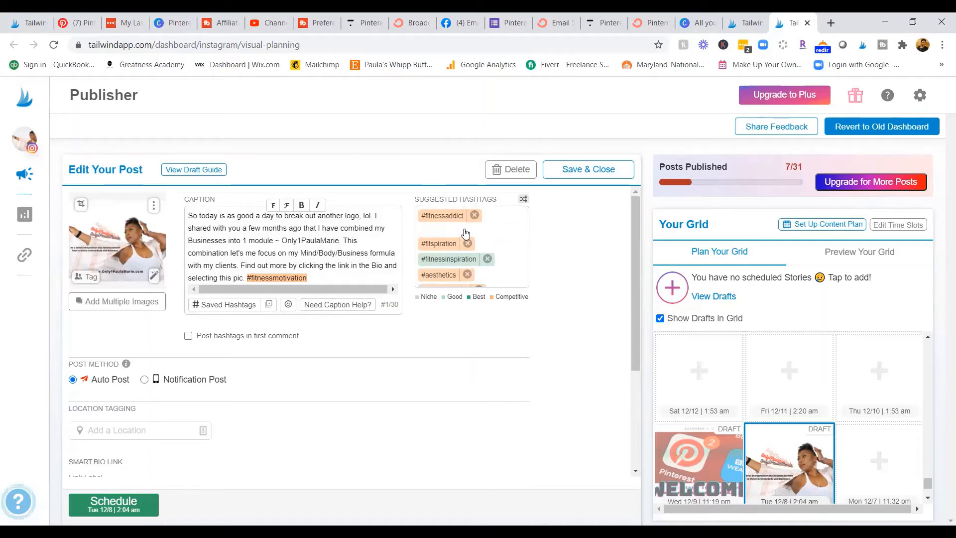
pyautogui.click(466, 231)
pyautogui.click(467, 247)
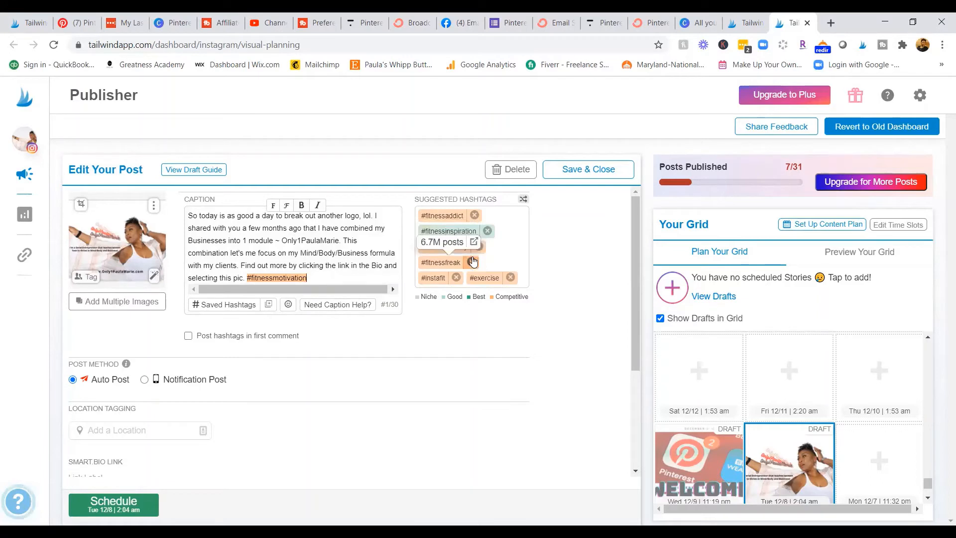
# Step: Dismiss the suggestions #fitnessfreak, #instafit, #exercise, #fitnesslifestyle and #fitnessjourney, and add #fitnessinspiration to the caption
pyautogui.click(471, 262)
pyautogui.click(456, 262)
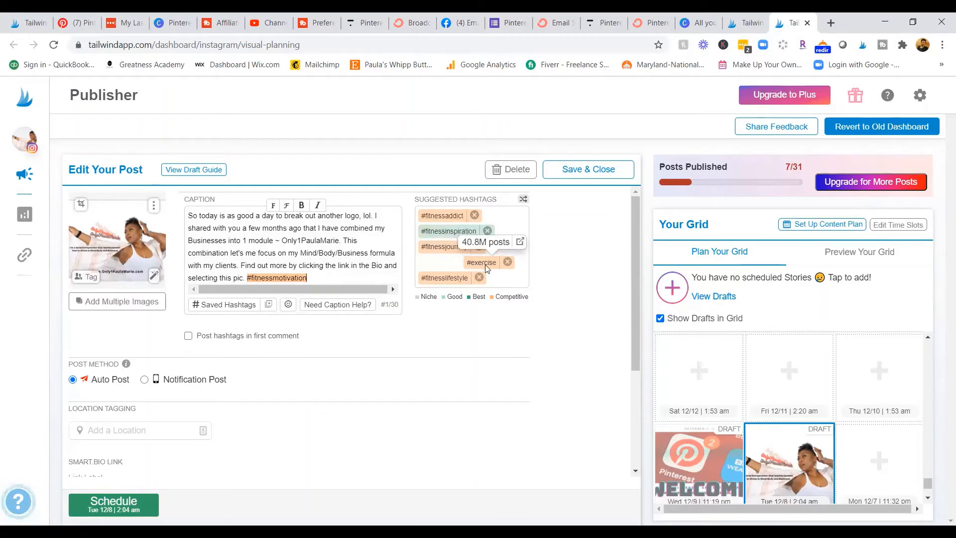
pyautogui.click(468, 265)
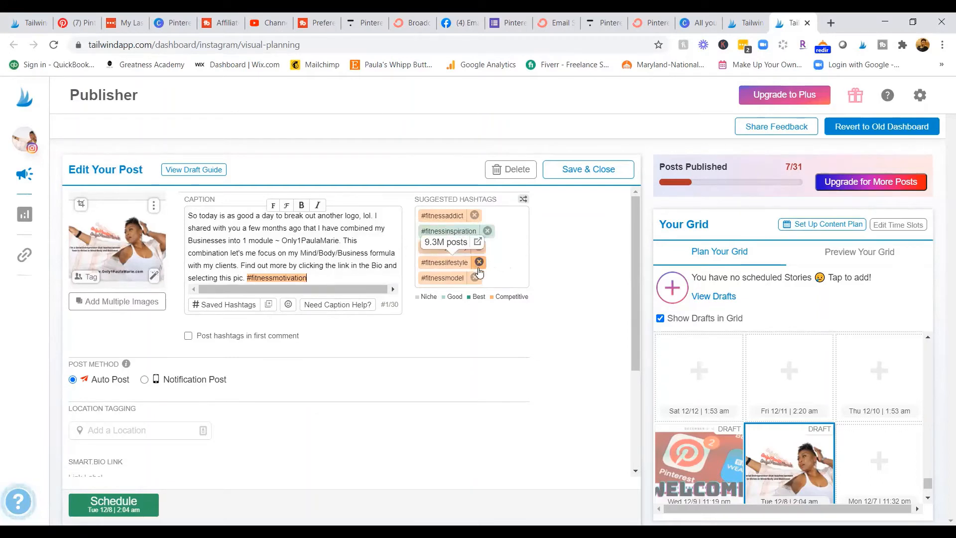
pyautogui.click(475, 279)
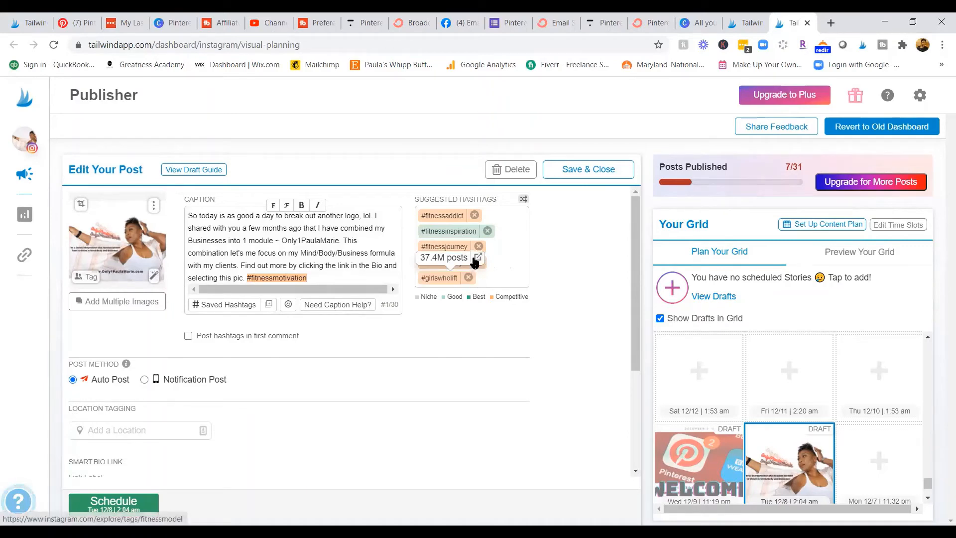
pyautogui.click(486, 231)
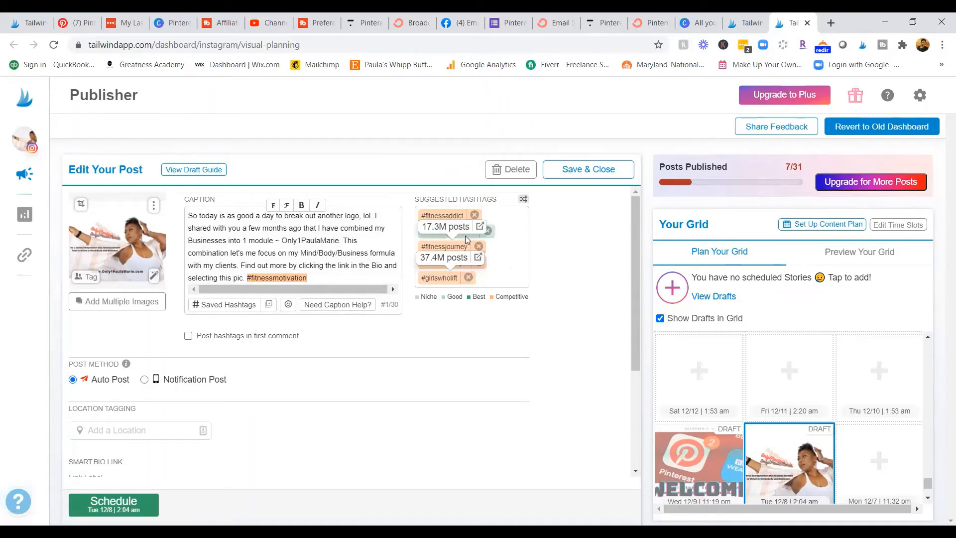
pyautogui.click(479, 246)
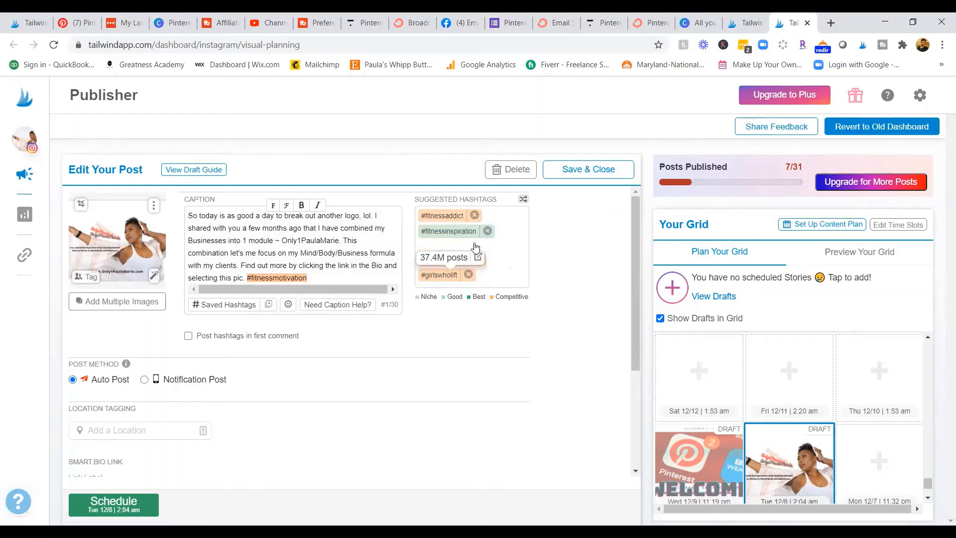
pyautogui.click(439, 232)
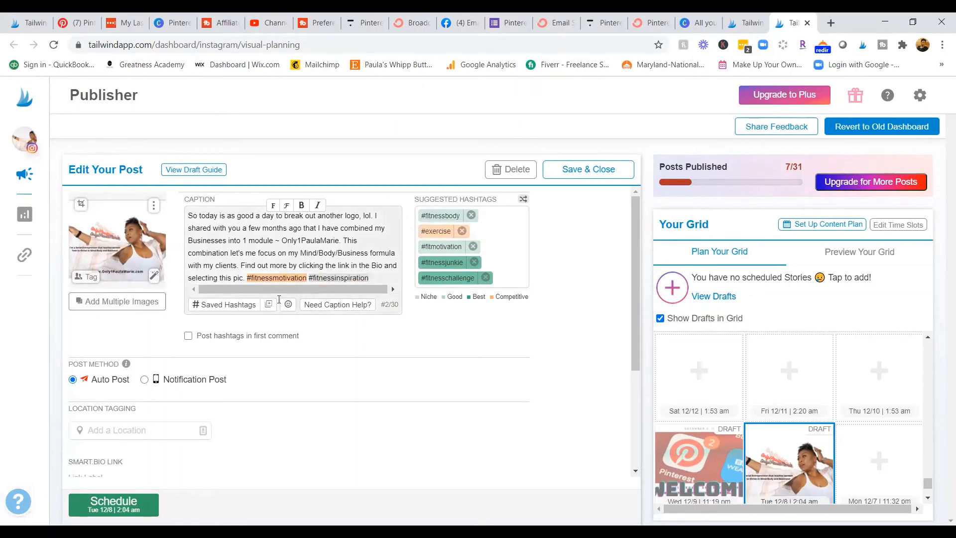
# Step: Switch to the Pinterest 101 Challenge course page on Thinkific and copy only the site's base address, without the course path
pyautogui.moveTo(300, 329)
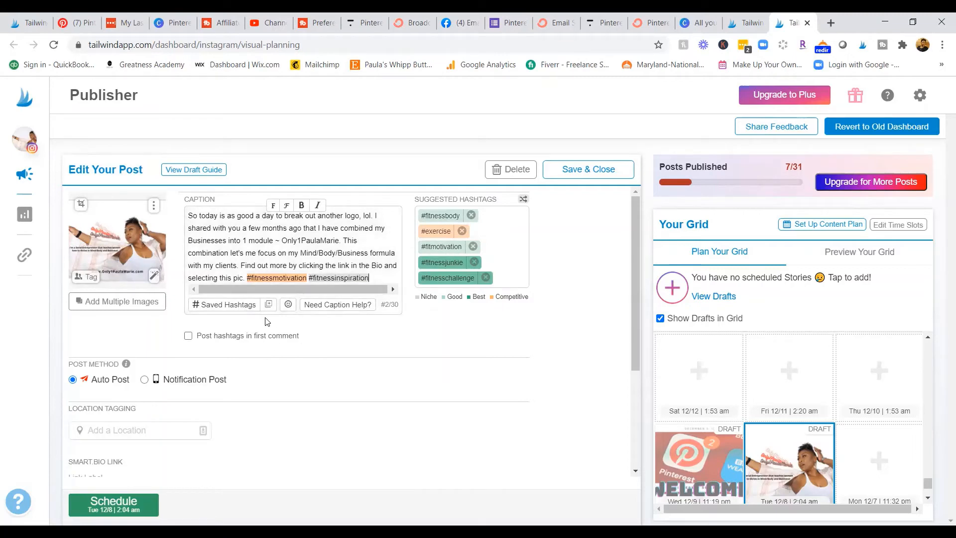
pyautogui.moveTo(200, 338)
pyautogui.moveTo(234, 336)
pyautogui.scroll(-2, 231, 350)
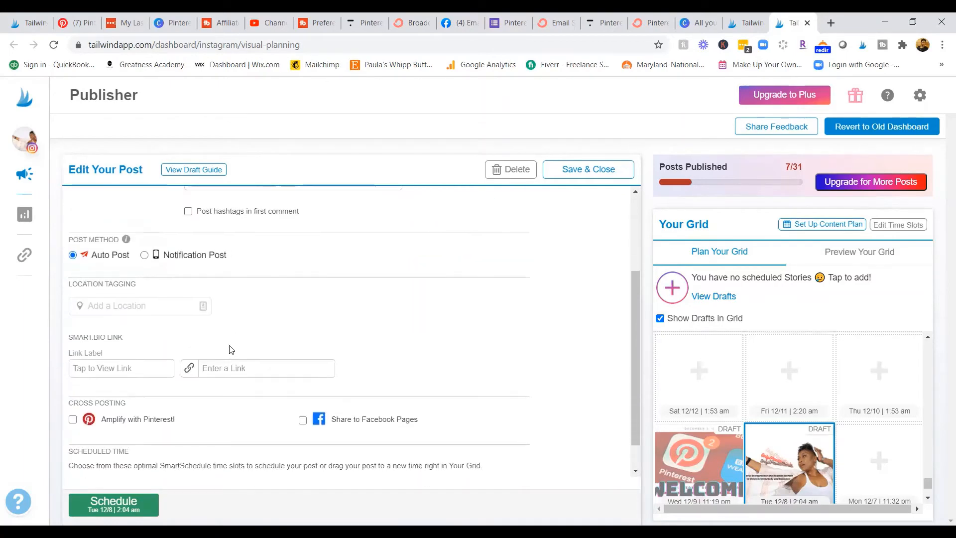
pyautogui.scroll(-1, 231, 349)
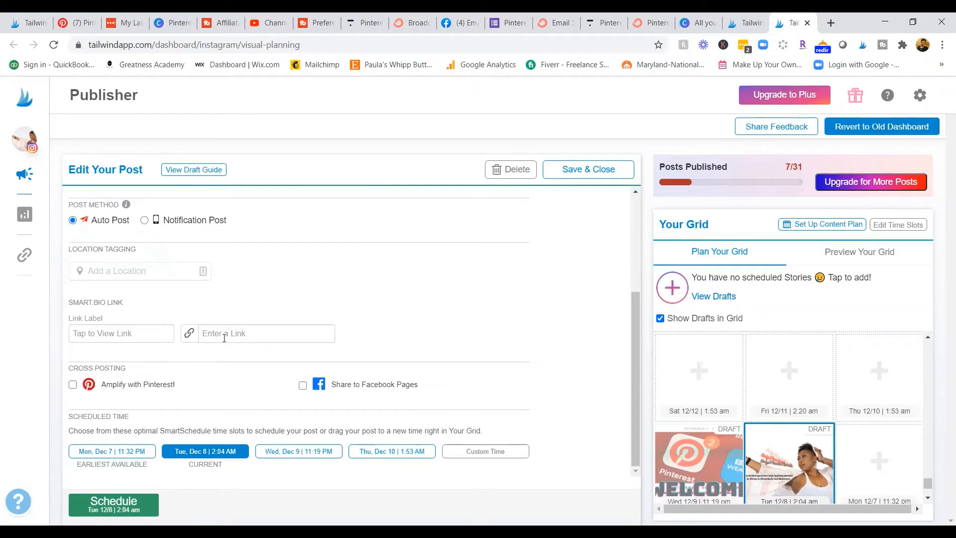
pyautogui.click(609, 26)
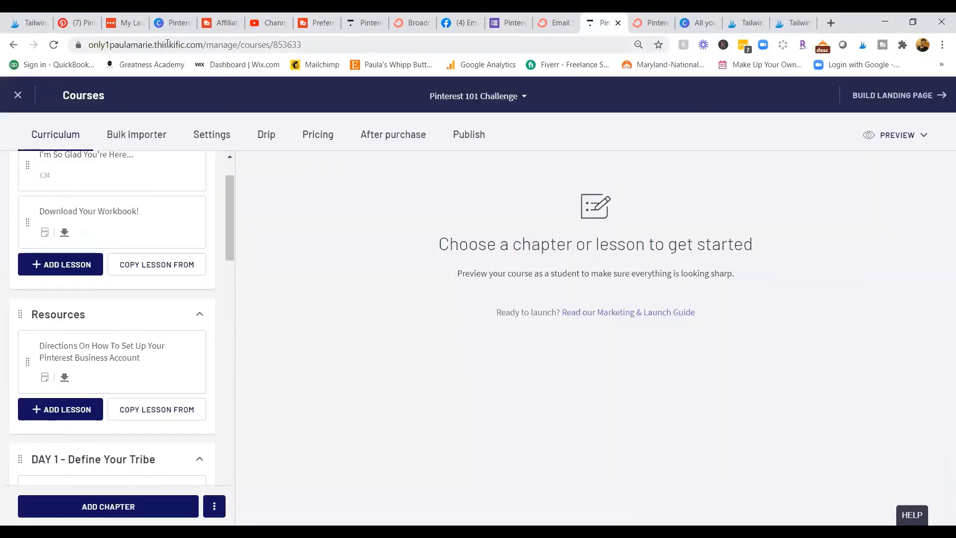
pyautogui.moveTo(203, 45); pyautogui.dragTo(87, 51)
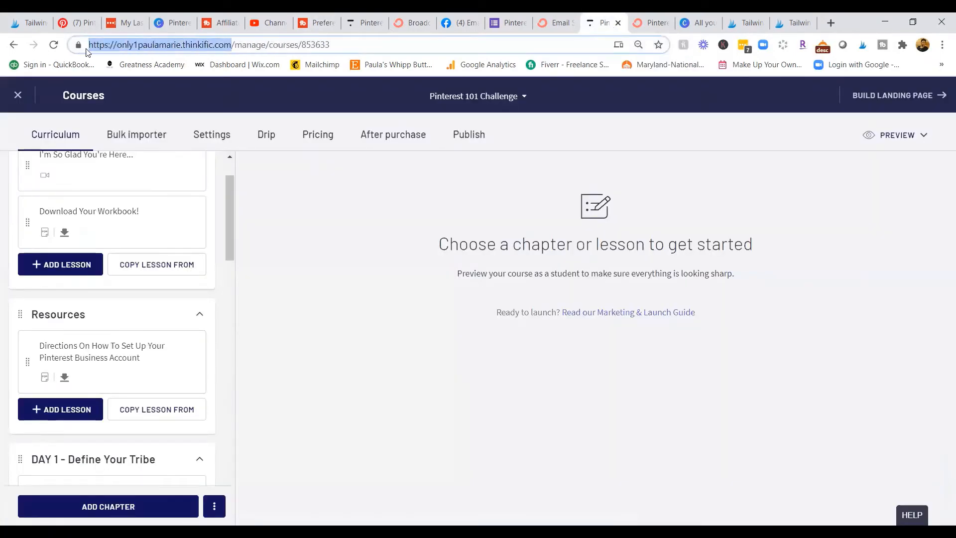
pyautogui.rightClick(109, 44)
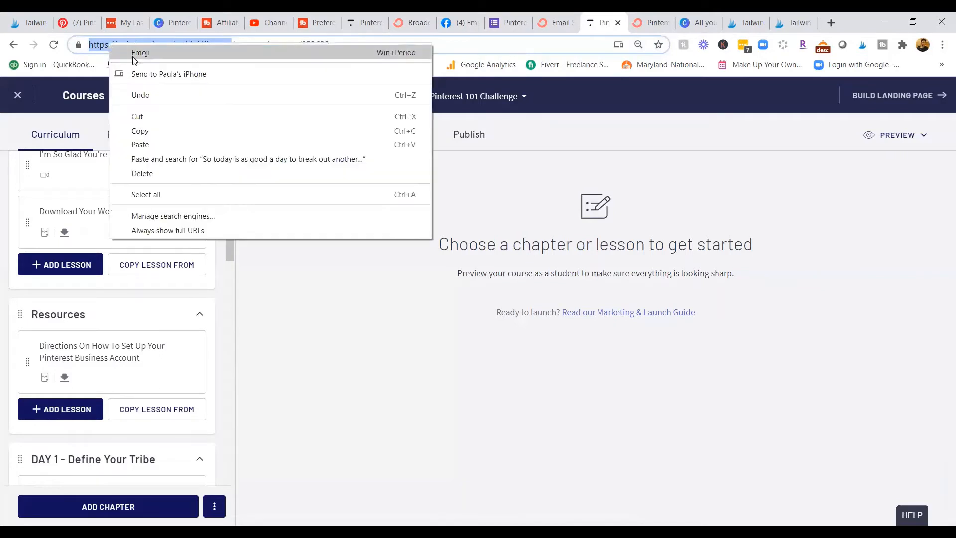
pyautogui.click(153, 131)
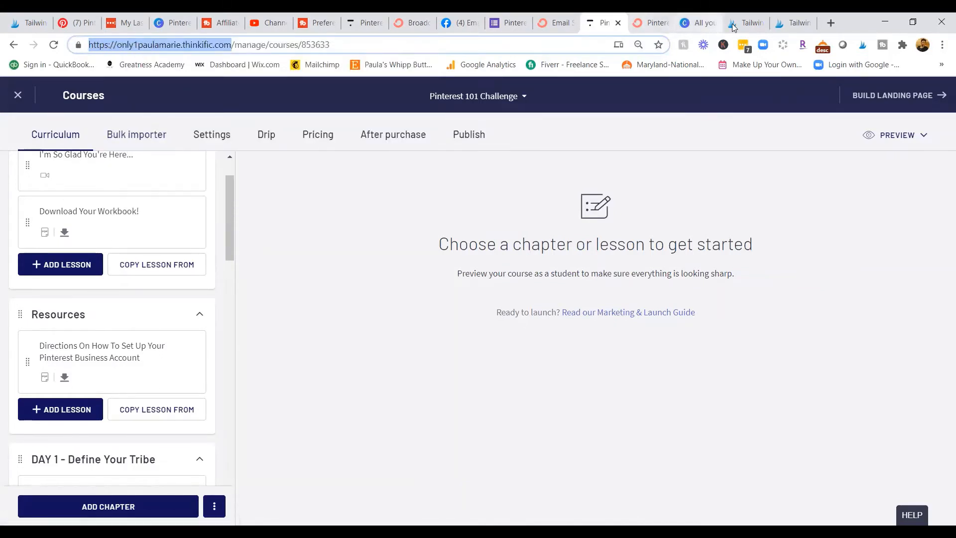
# Step: Return to the Tailwind draft and paste the copied Thinkific site address as its Smart.bio link
pyautogui.click(748, 23)
pyautogui.click(794, 22)
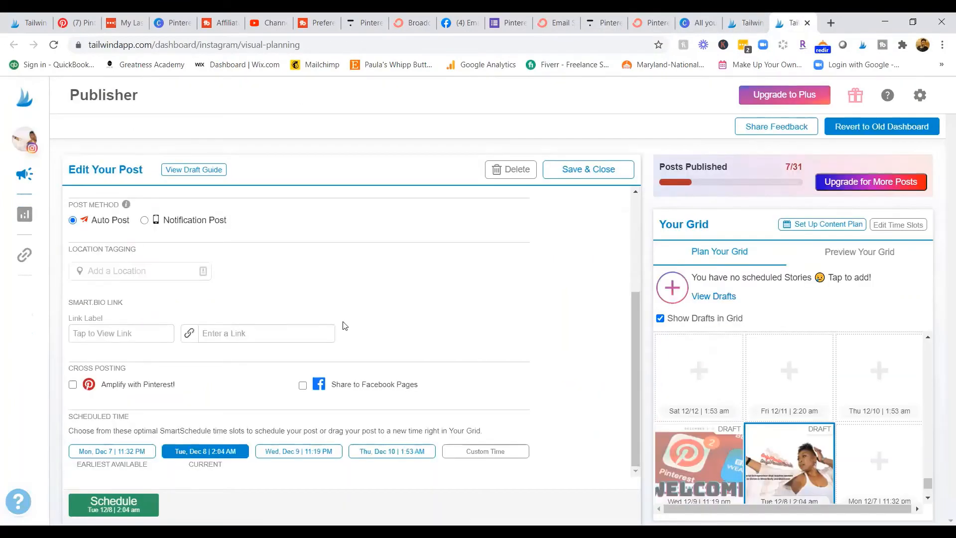
pyautogui.click(284, 335)
pyautogui.rightClick(284, 335)
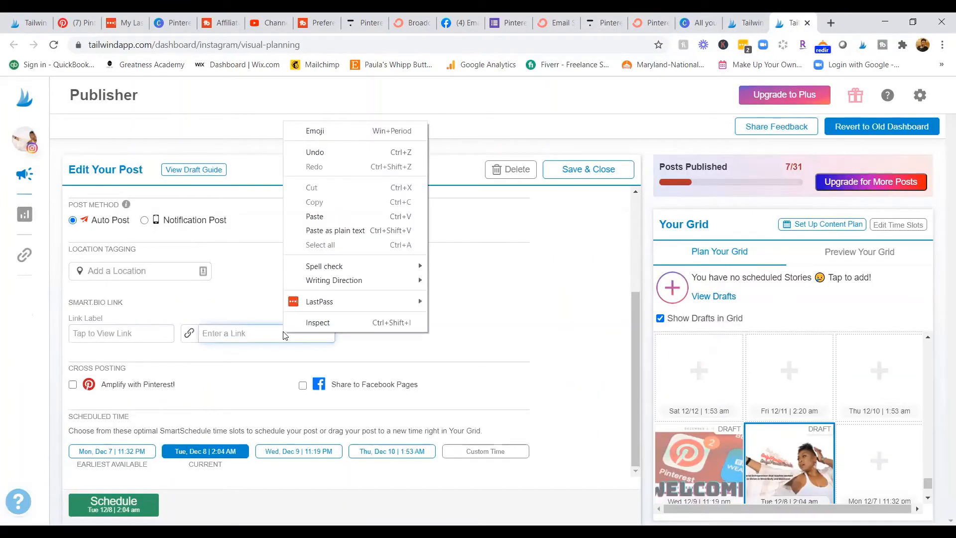
pyautogui.click(337, 216)
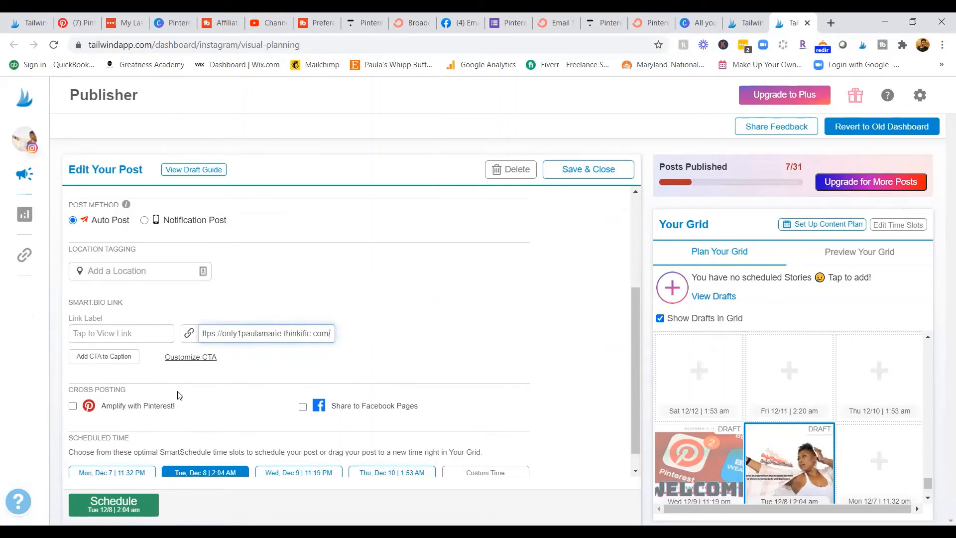
# Step: Enable Pinterest cross-posting for the draft to the BlackGirlsDoPilates2 account, with Black Girls Do Pilates 2 as the destination board
pyautogui.click(73, 408)
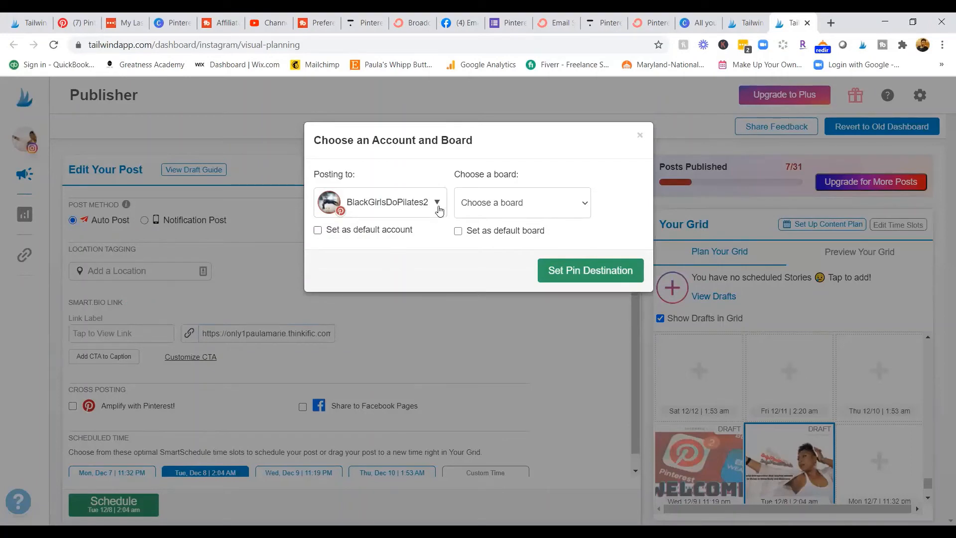
pyautogui.click(438, 208)
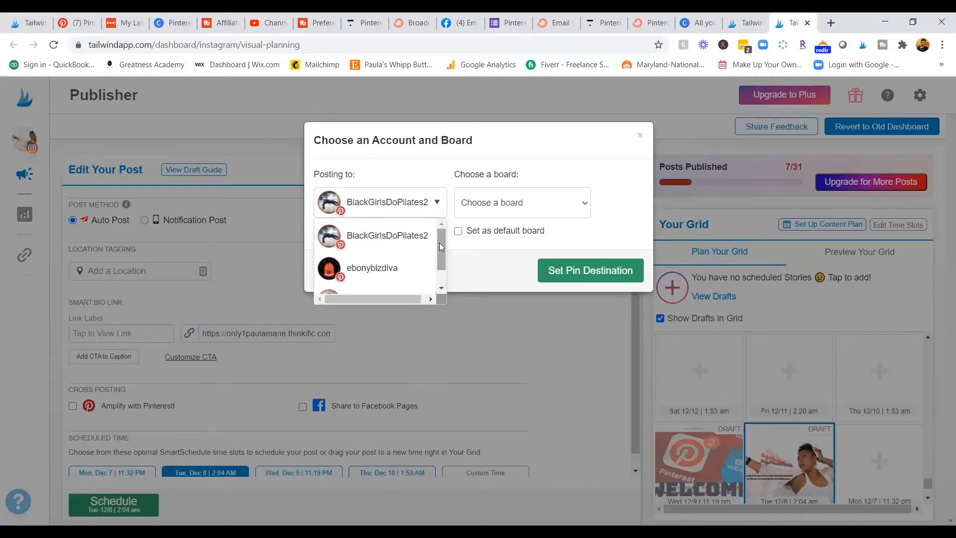
pyautogui.scroll(-2, 443, 269)
pyautogui.scroll(1, 438, 259)
pyautogui.click(541, 205)
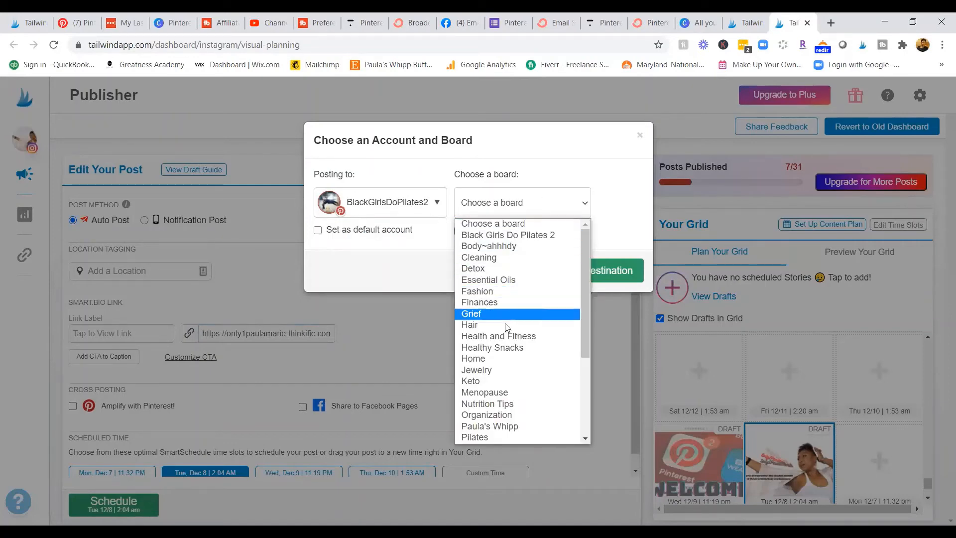
pyautogui.scroll(-3, 513, 364)
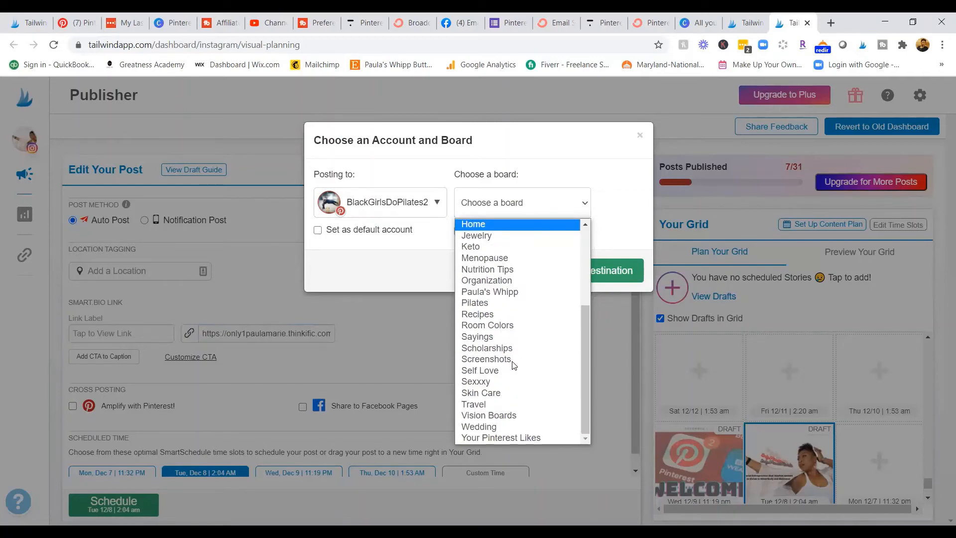
pyautogui.scroll(4, 513, 365)
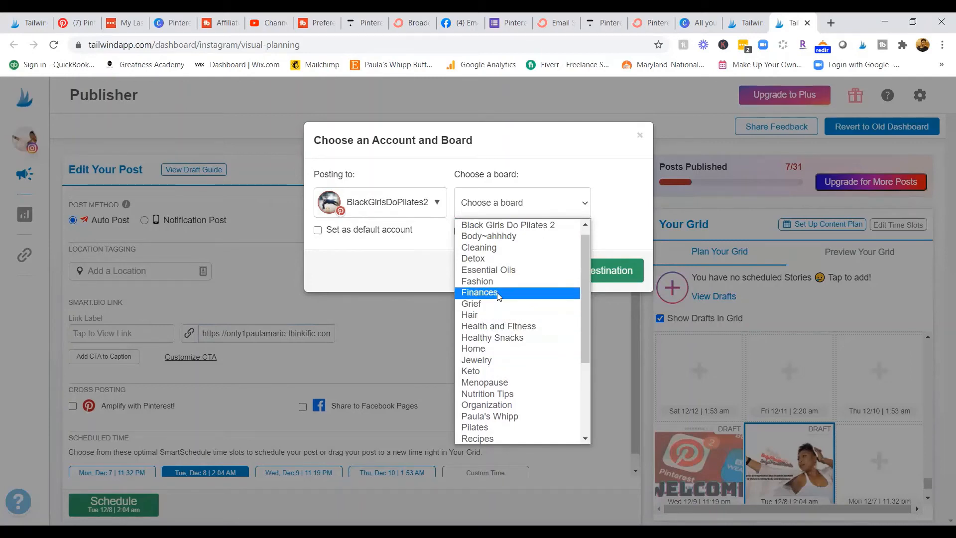
pyautogui.click(522, 226)
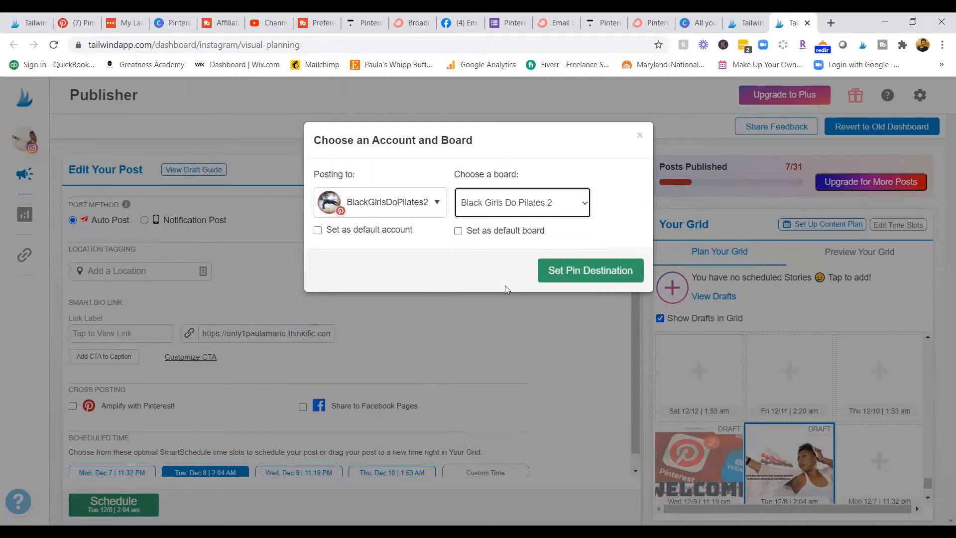
pyautogui.click(566, 275)
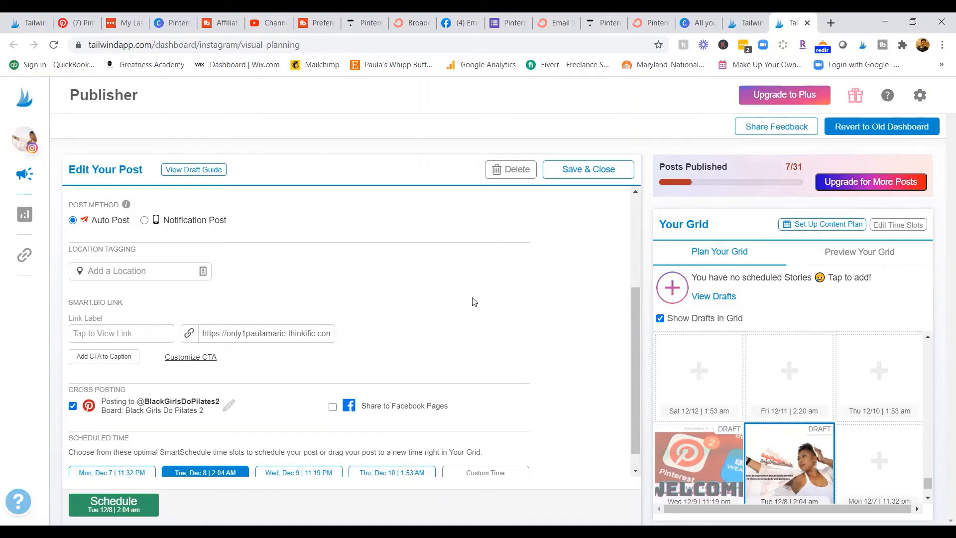
# Step: Share the draft to the Black Girls Do Pilates 2 Facebook Page, using the copied Thinkific address as the post description
pyautogui.click(333, 406)
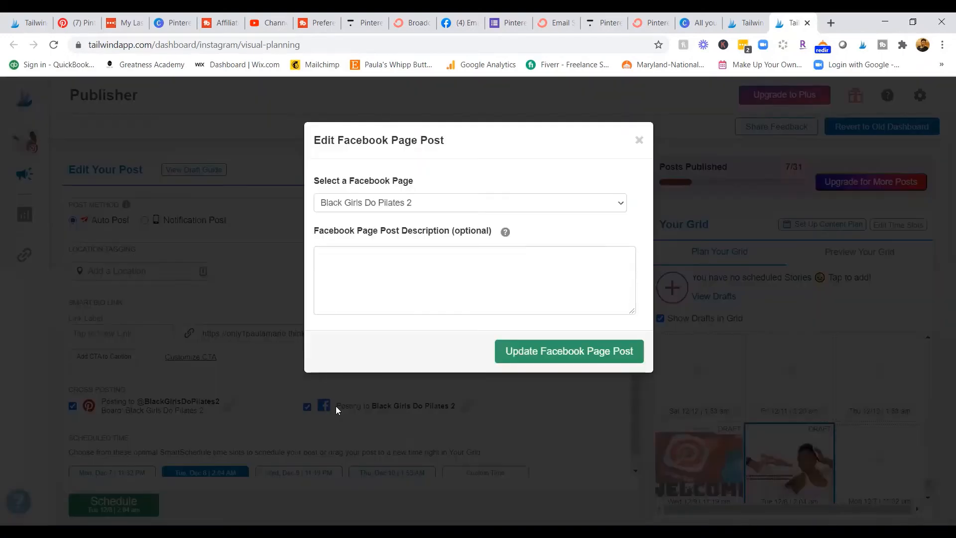
pyautogui.click(543, 204)
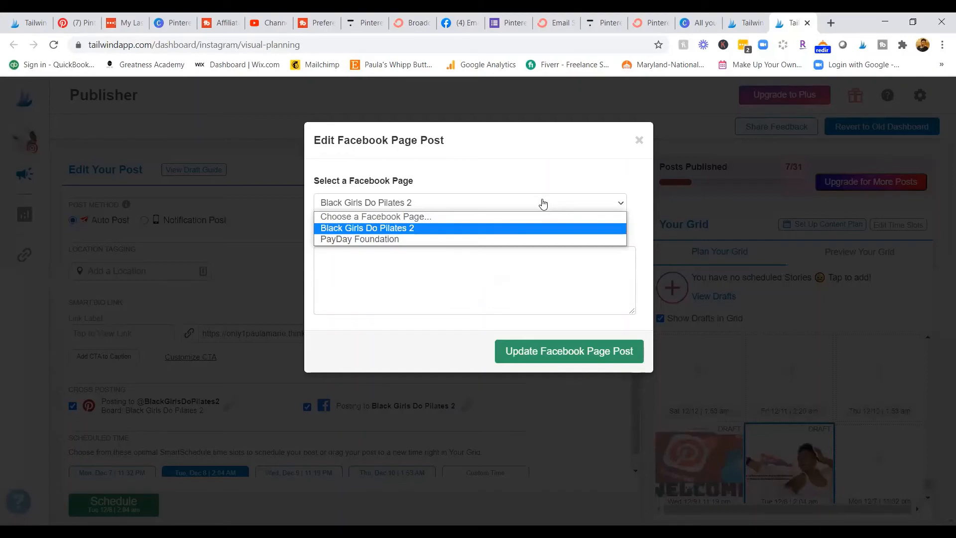
pyautogui.click(430, 228)
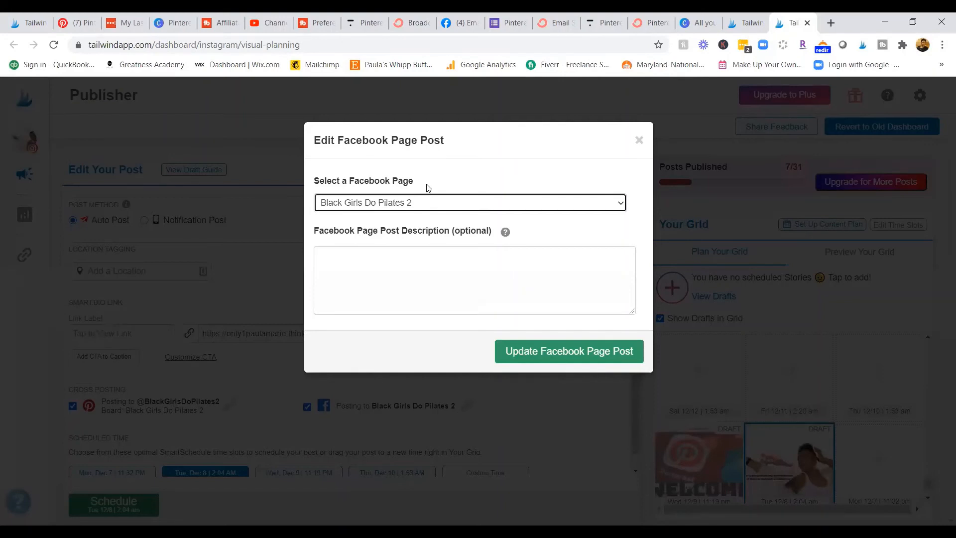
pyautogui.click(416, 263)
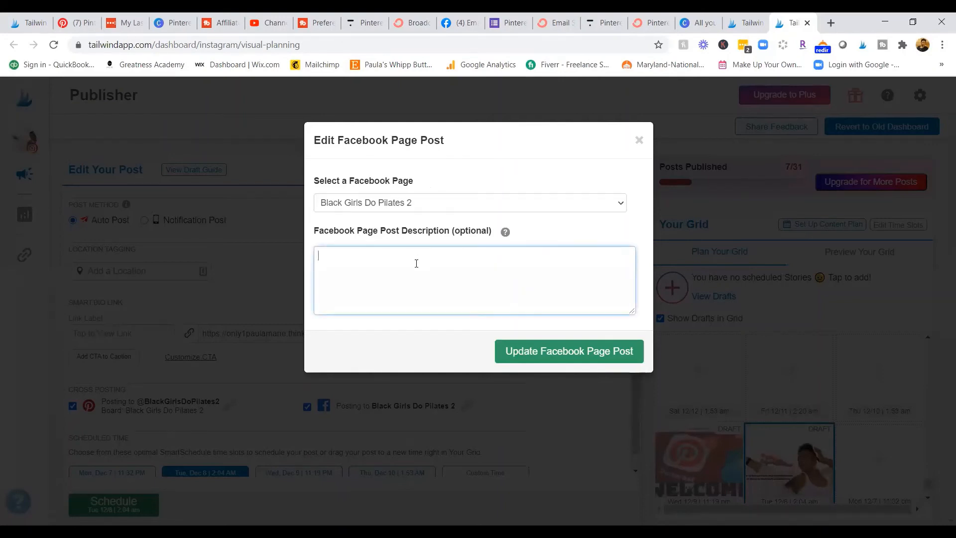
pyautogui.hotkey('ctrl', 'v')
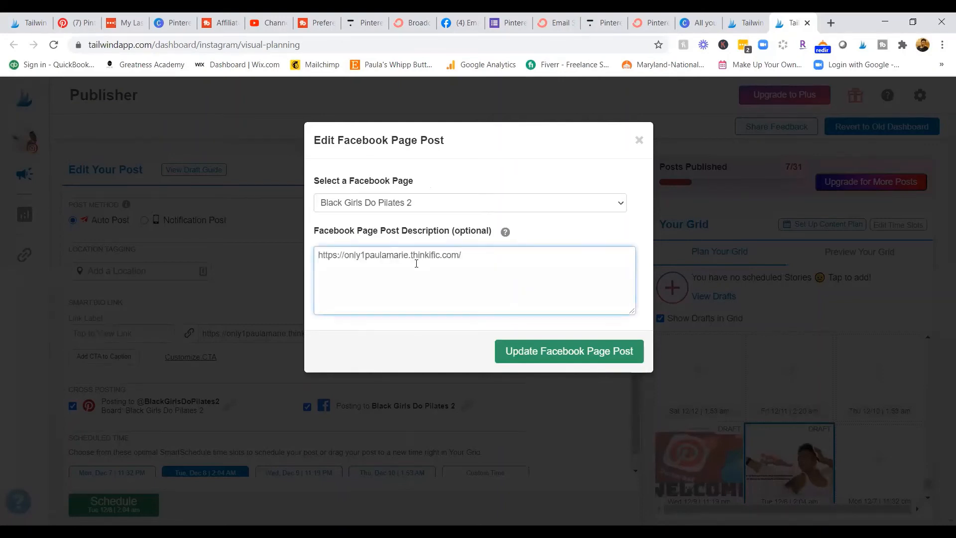
pyautogui.moveTo(468, 255); pyautogui.dragTo(308, 251)
pyautogui.hotkey('ctrl', 'c')
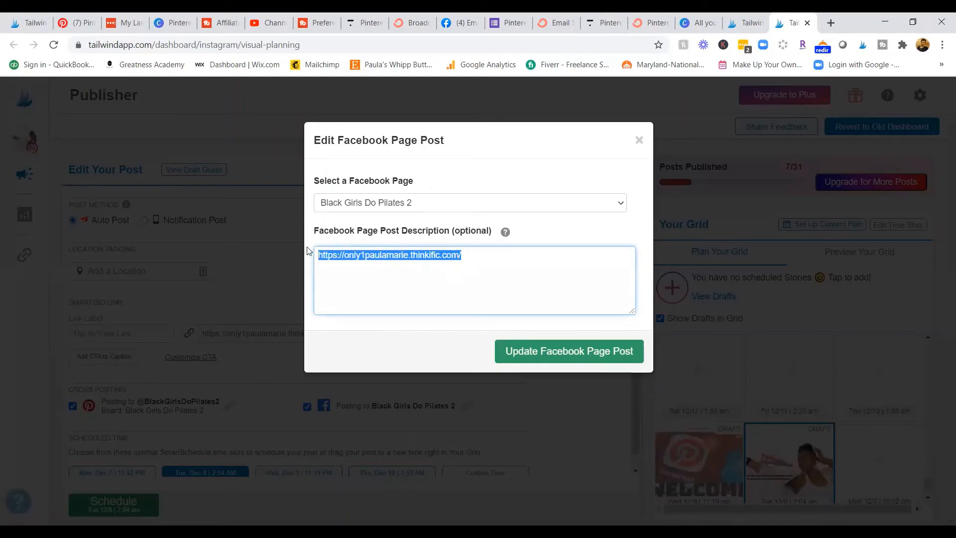
pyautogui.press('BackSpace')
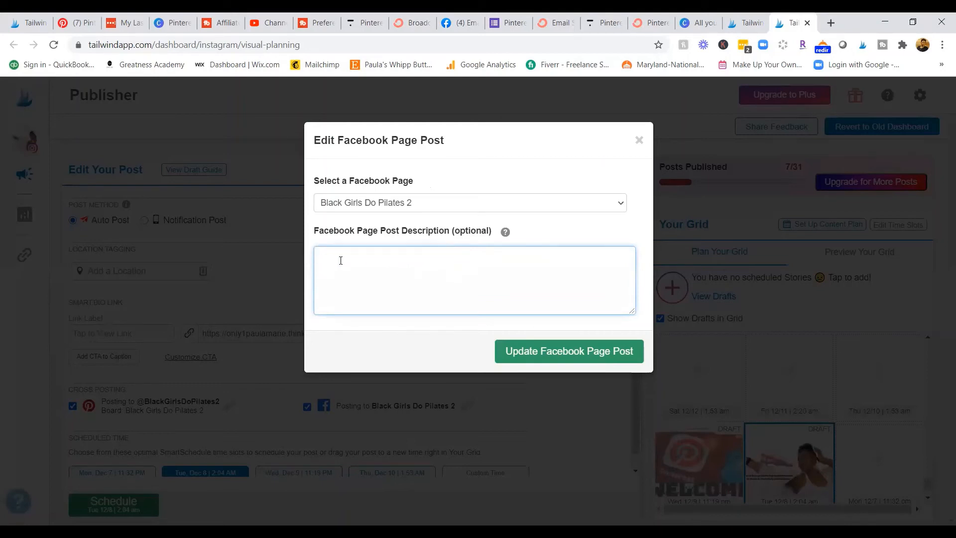
pyautogui.hotkey('ctrl', 'v')
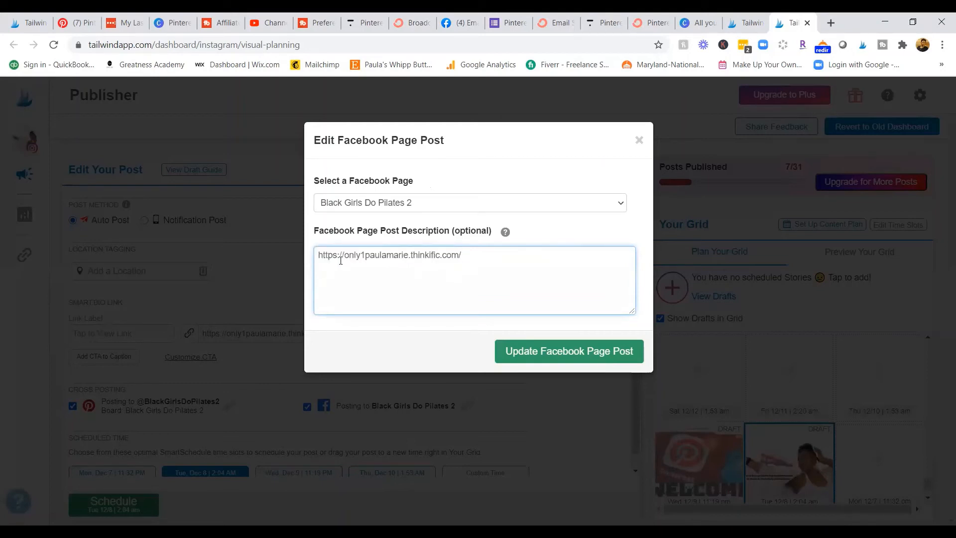
pyautogui.click(536, 343)
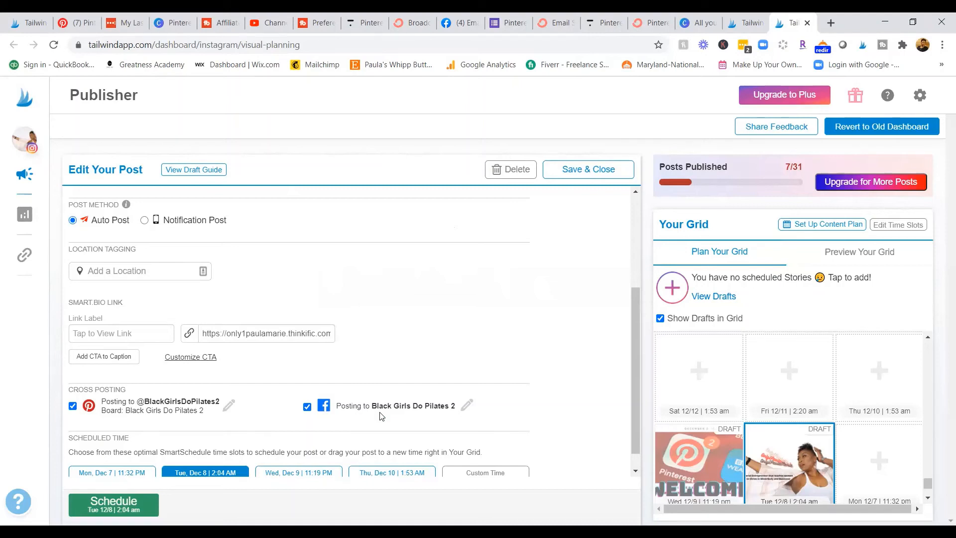
# Step: Set a custom posting time of December 6, 2020 at 11:05 AM and schedule the post
pyautogui.scroll(-1, 417, 350)
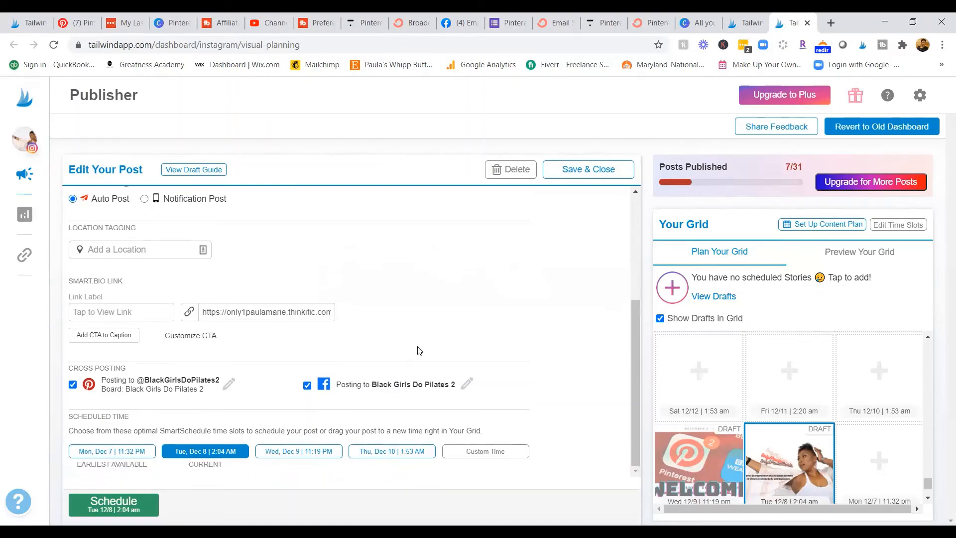
pyautogui.click(582, 178)
pyautogui.click(488, 454)
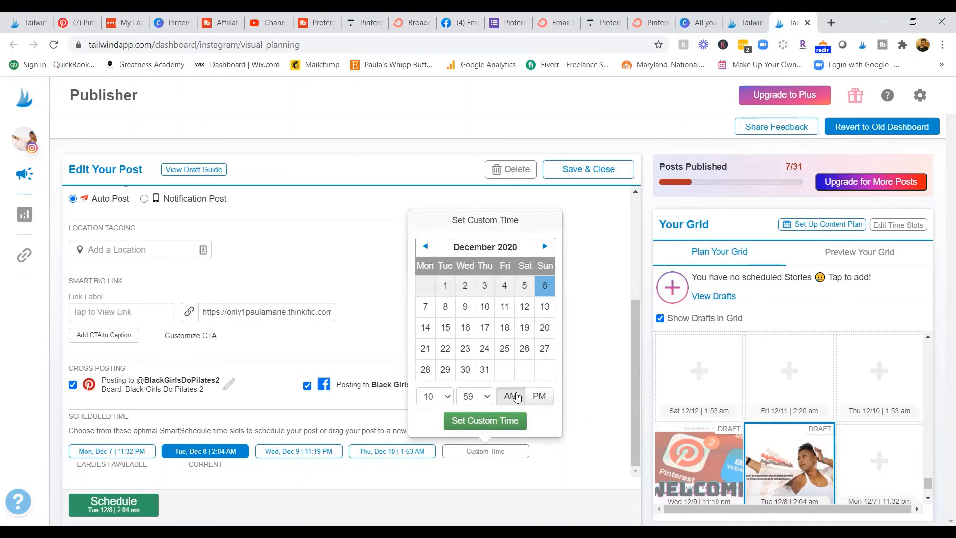
pyautogui.click(447, 399)
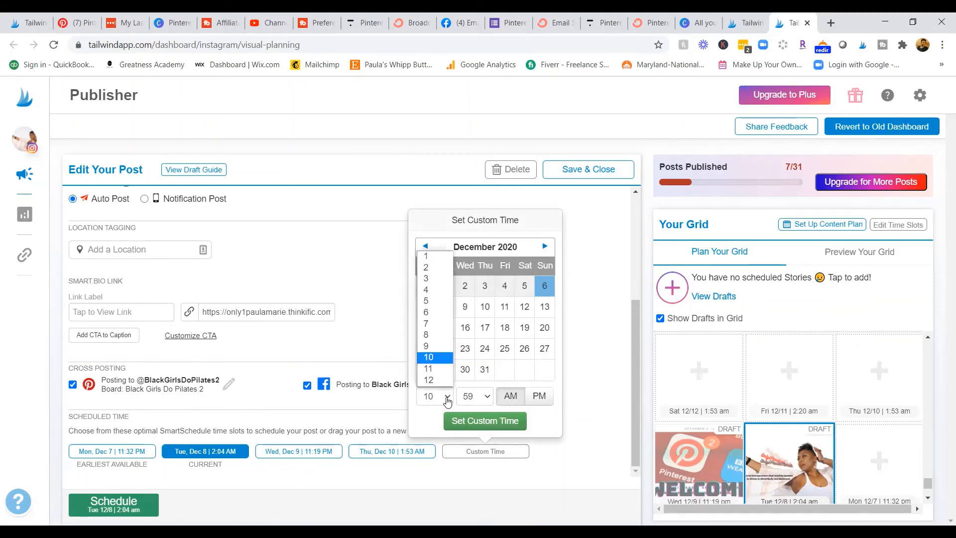
pyautogui.click(432, 368)
pyautogui.click(478, 398)
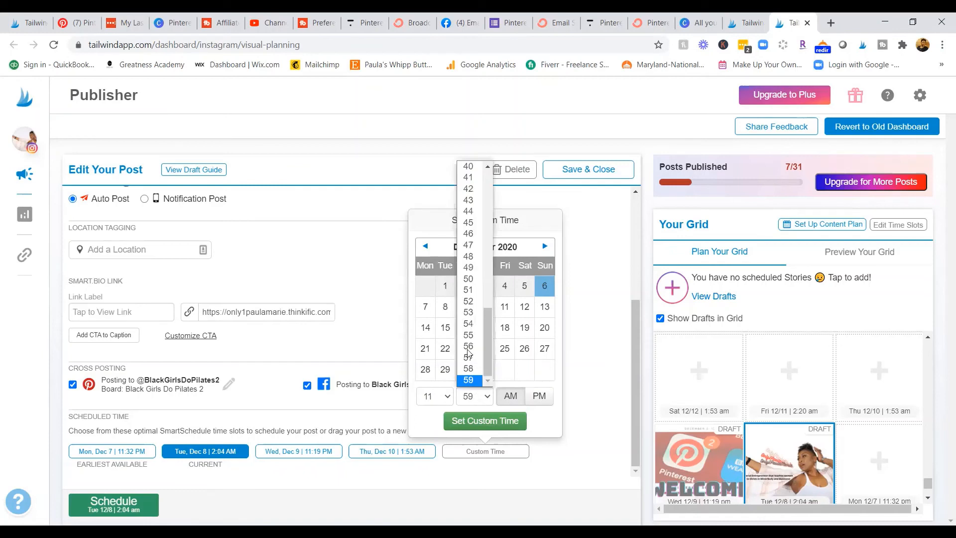
pyautogui.click(489, 175)
pyautogui.click(490, 174)
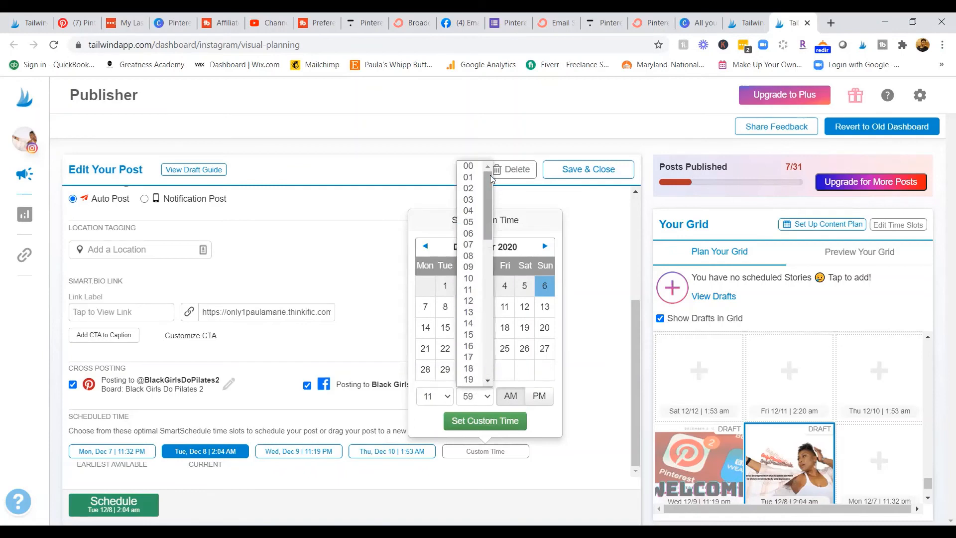
pyautogui.click(473, 223)
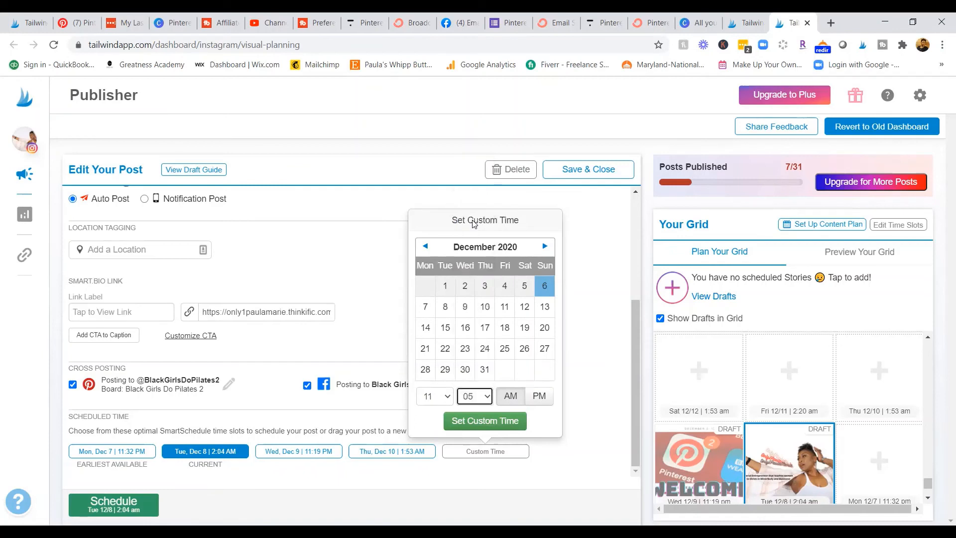
pyautogui.click(486, 421)
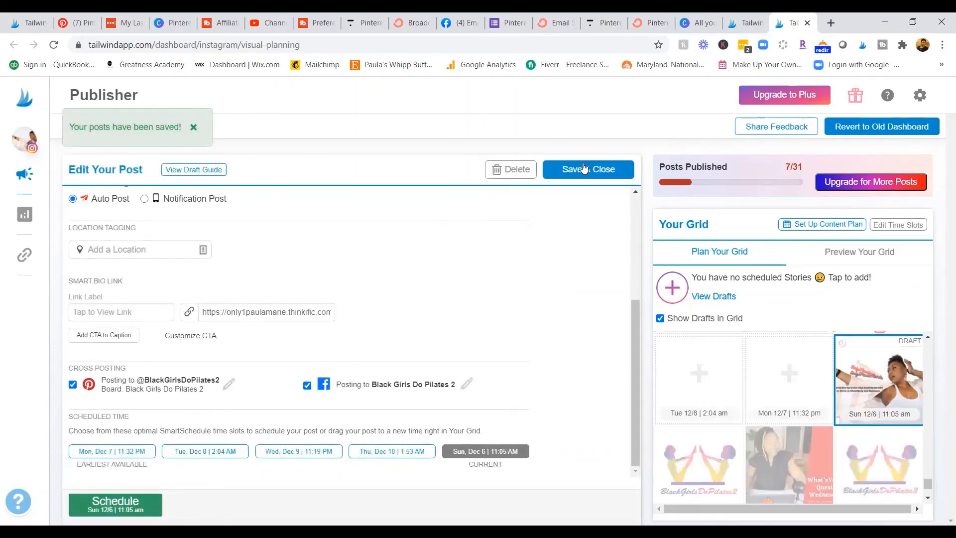
pyautogui.click(117, 503)
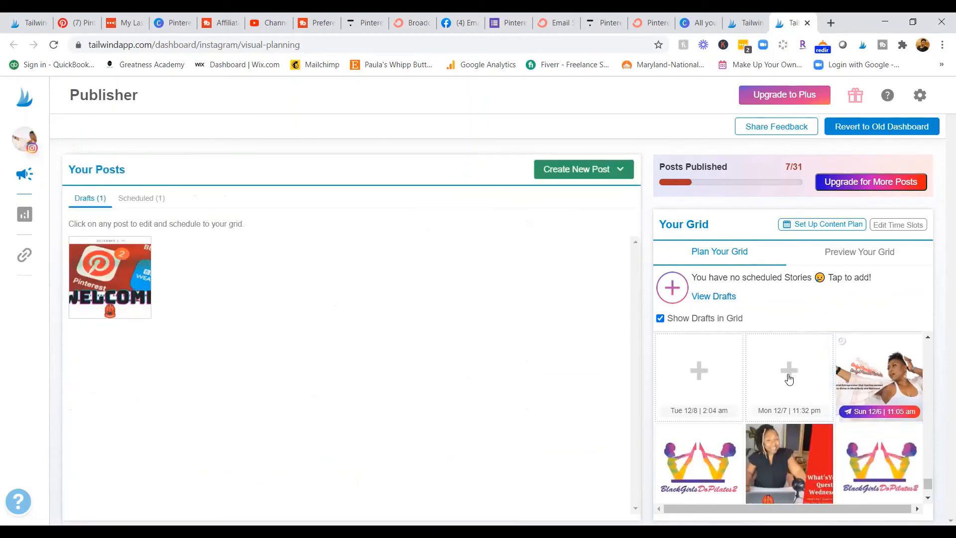
pyautogui.scroll(-3, 807, 389)
pyautogui.scroll(3, 836, 393)
pyautogui.scroll(-1, 895, 393)
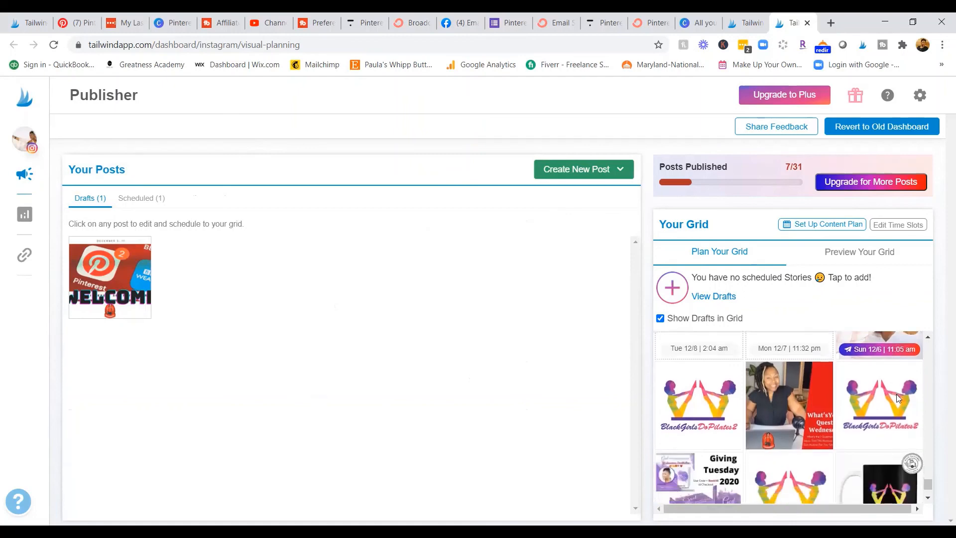
# Step: Examine the Instagram planning grid, checking the newly scheduled post's position among the open time slots and earlier posts
pyautogui.scroll(-2, 716, 437)
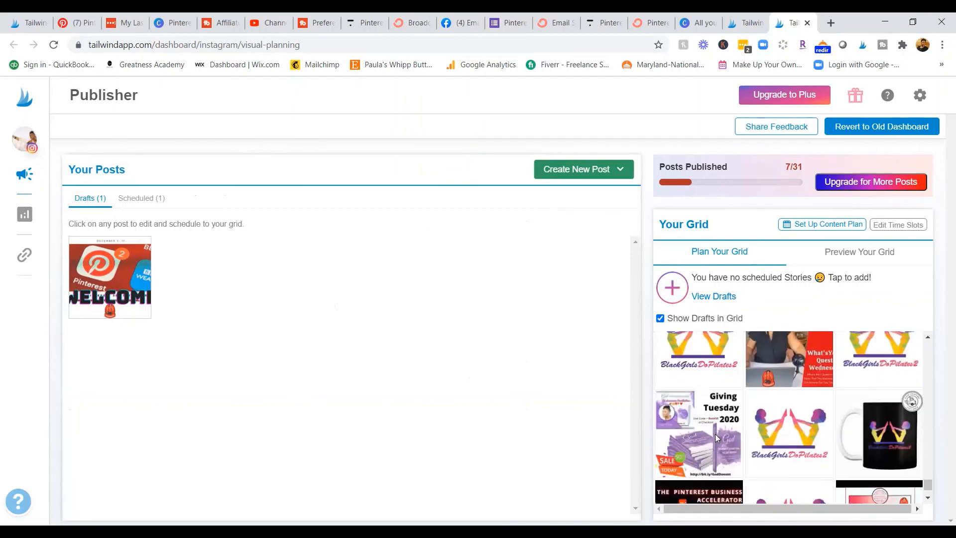
pyautogui.scroll(-3, 716, 437)
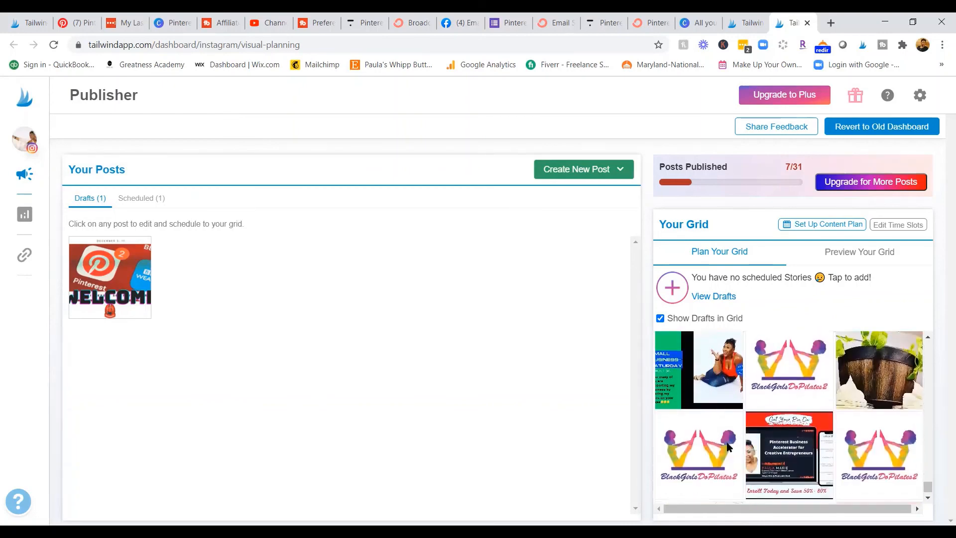
pyautogui.scroll(5, 726, 446)
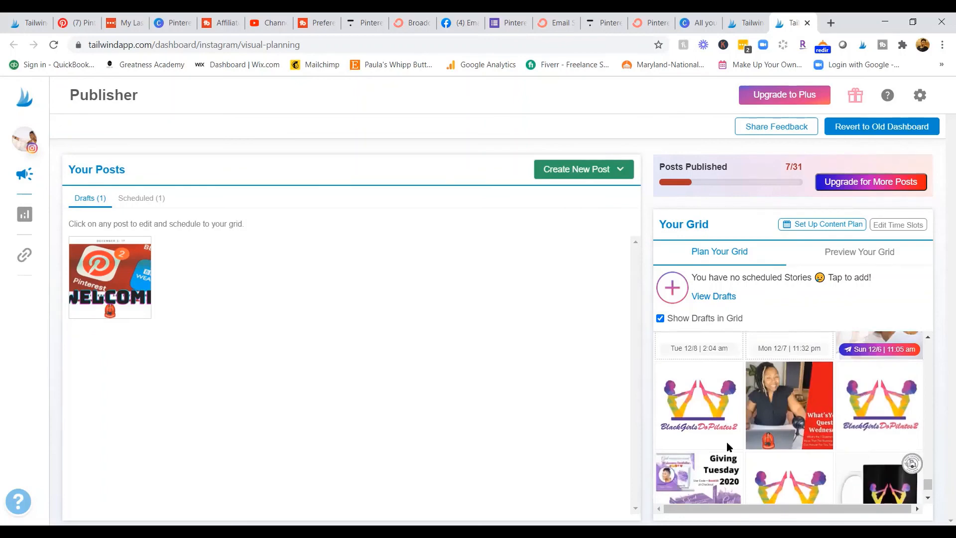
pyautogui.scroll(1, 727, 441)
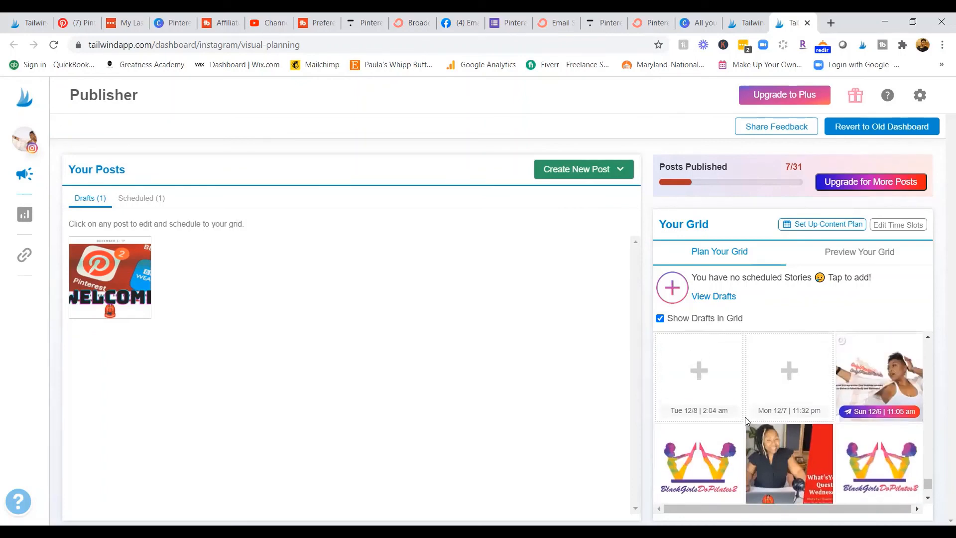
pyautogui.scroll(-2, 745, 417)
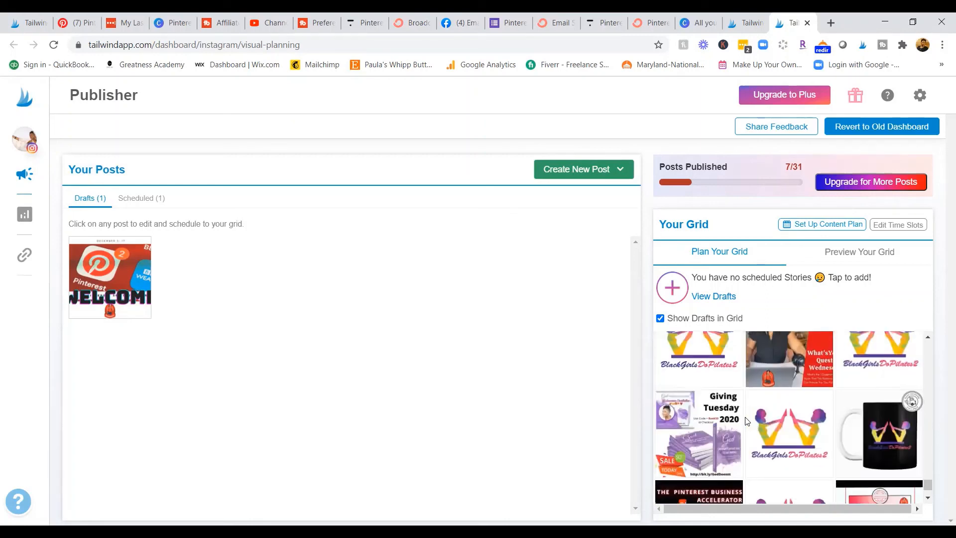
pyautogui.scroll(2, 745, 417)
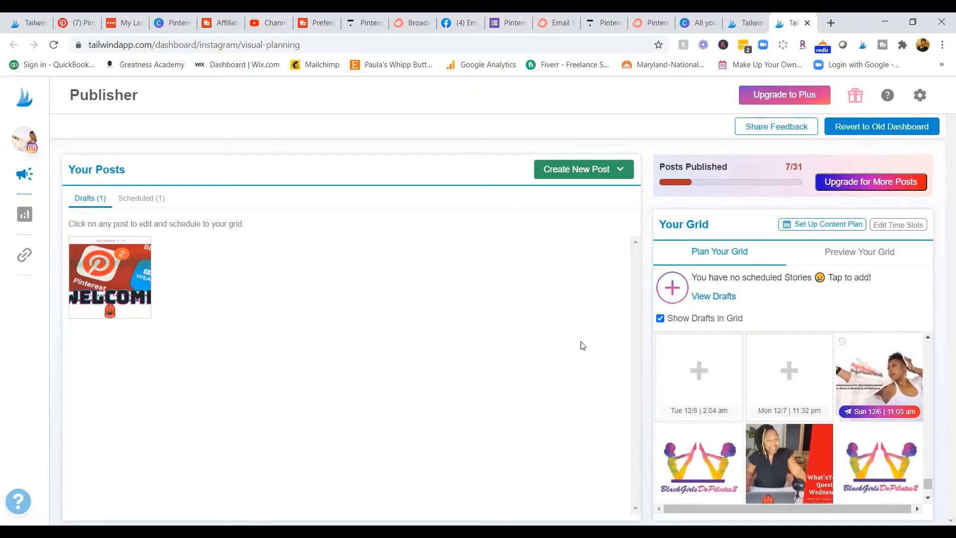